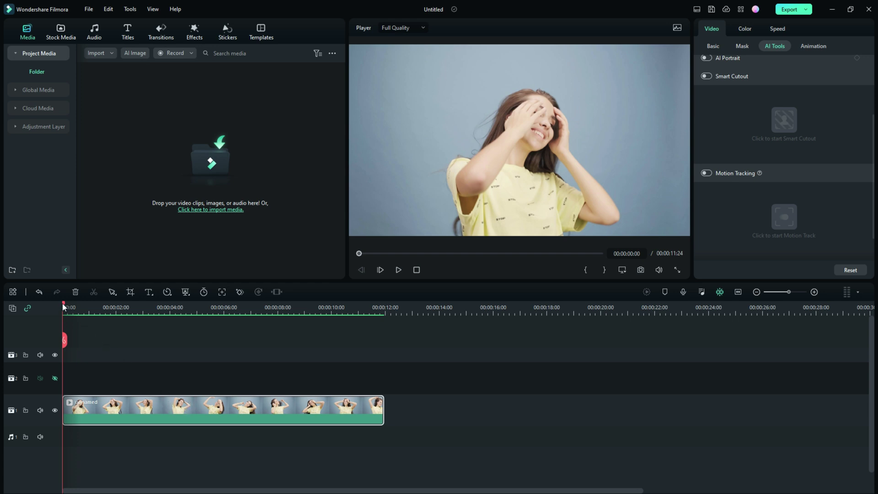
- Scrub through the girl's clip and look over the full set of editing tools
{"action": "left_click_drag", "start_coordinate": [63, 306], "coordinate": [42, 321]}
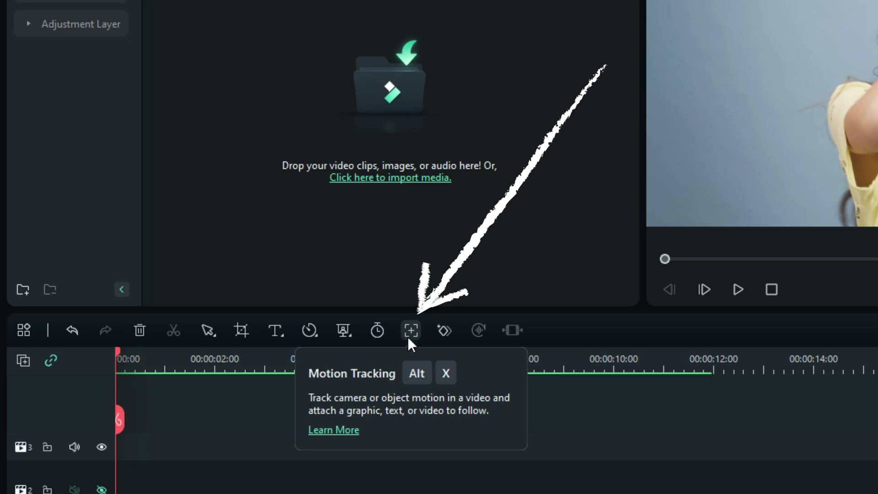
{"action": "left_click", "coordinate": [23, 330]}
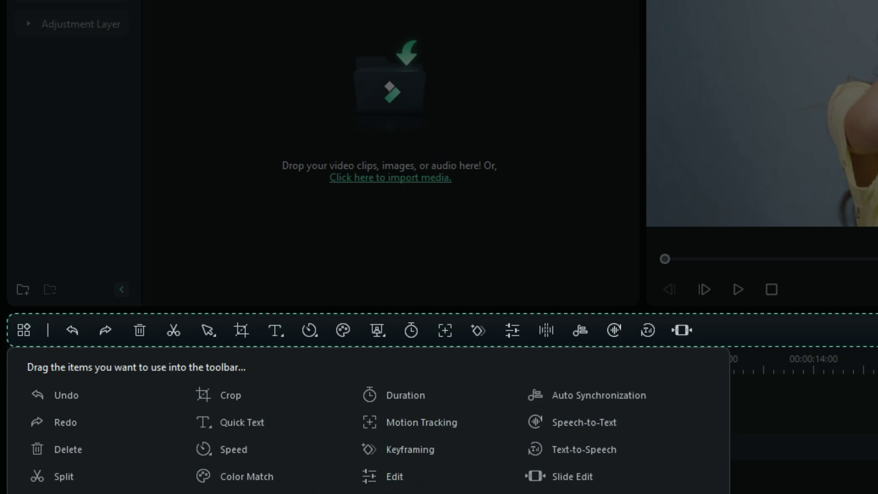
{"action": "key", "text": "Escape"}
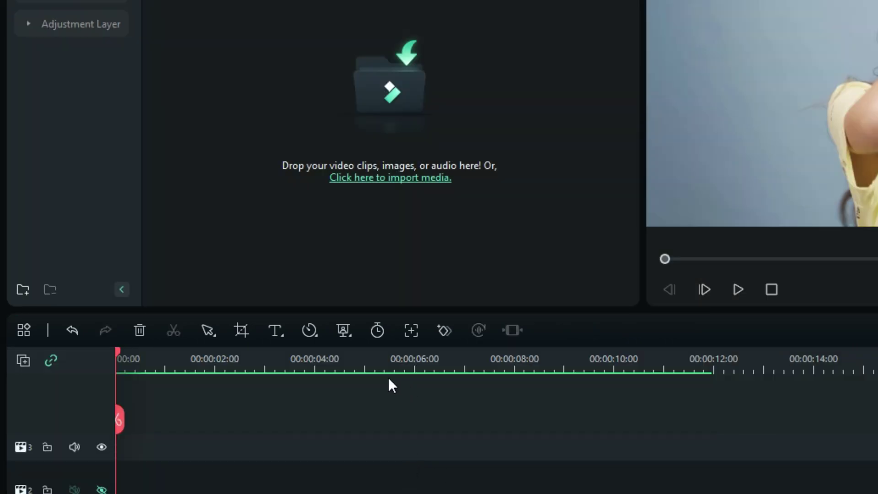
- Enable Motion Tracking and move the tracking box onto the girl's face
{"action": "left_click", "coordinate": [410, 330]}
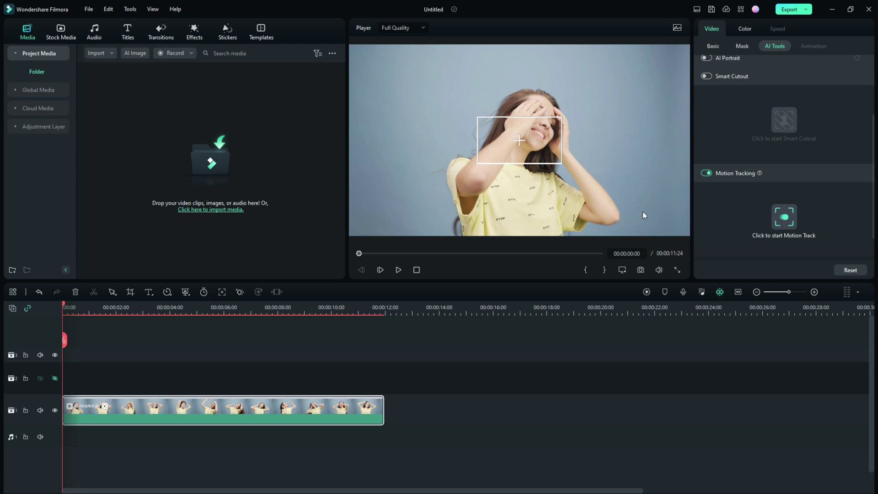
{"action": "left_click", "coordinate": [520, 142]}
{"action": "left_click_drag", "start_coordinate": [524, 140], "coordinate": [541, 129]}
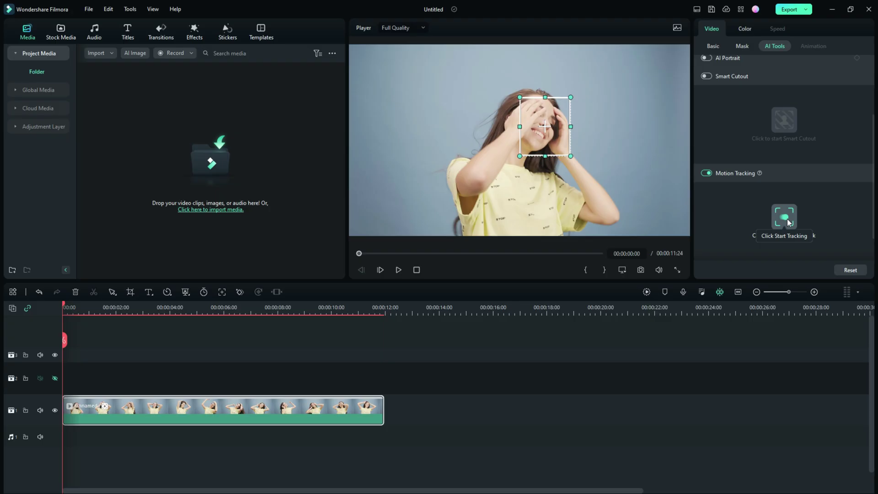
- Run Start Tracking on her face, then link a mosaic via Link Element > Add a mosaic
{"action": "left_click", "coordinate": [784, 216]}
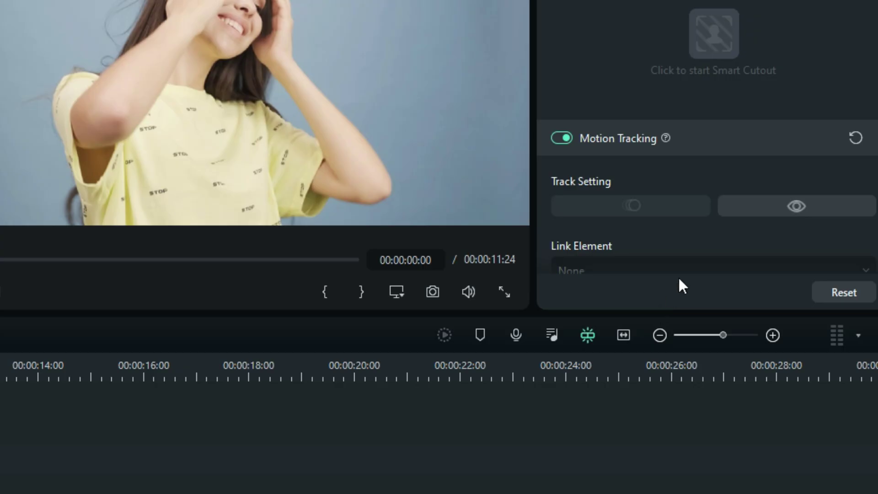
{"action": "scroll", "coordinate": [777, 225], "scroll_direction": "down", "scroll_amount": 2}
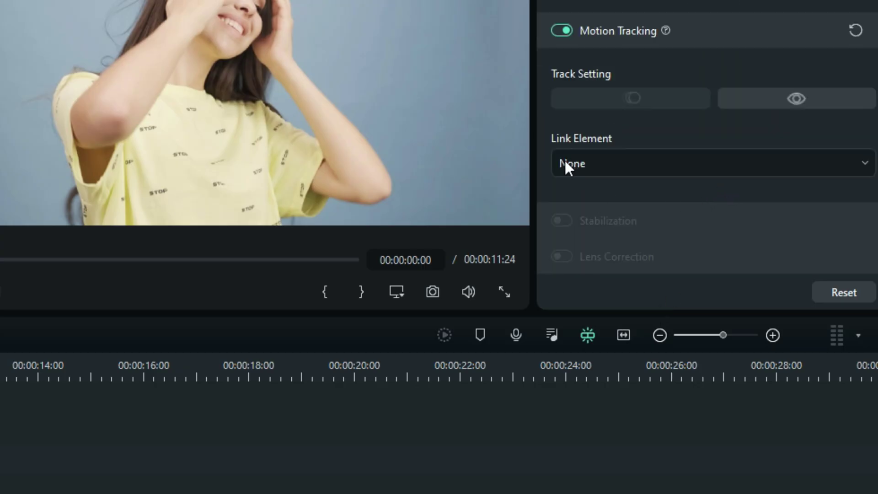
{"action": "left_click", "coordinate": [622, 163]}
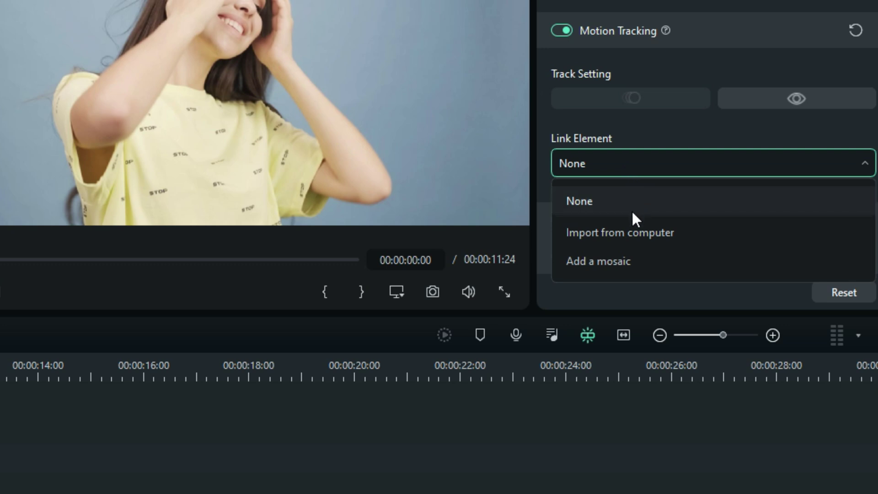
{"action": "left_click", "coordinate": [598, 260]}
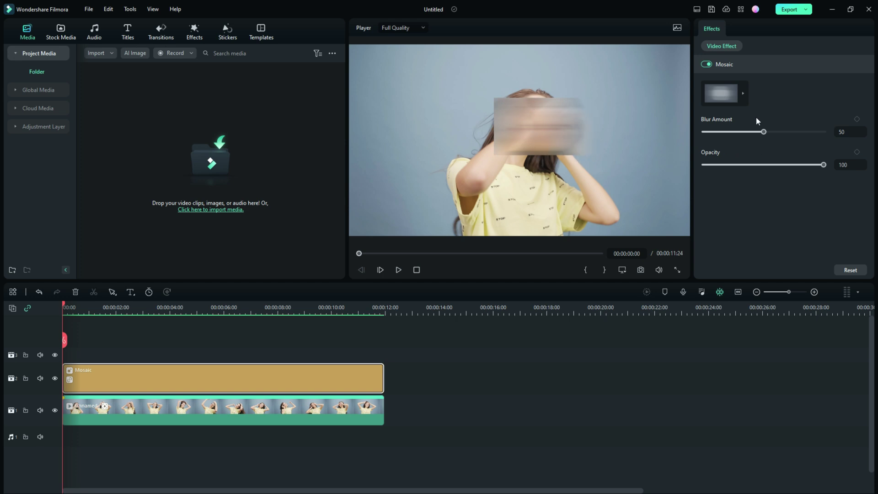
- Change the face mosaic to the pixelated style
{"action": "left_click", "coordinate": [742, 94]}
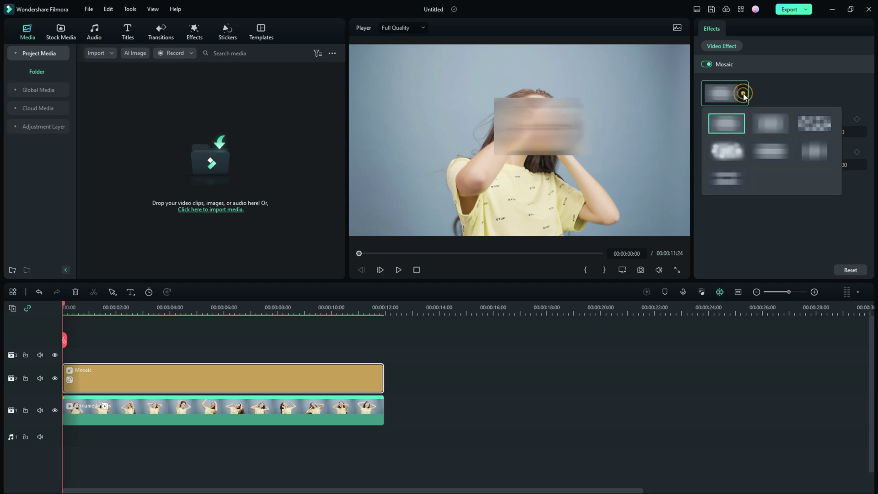
{"action": "left_click", "coordinate": [767, 120]}
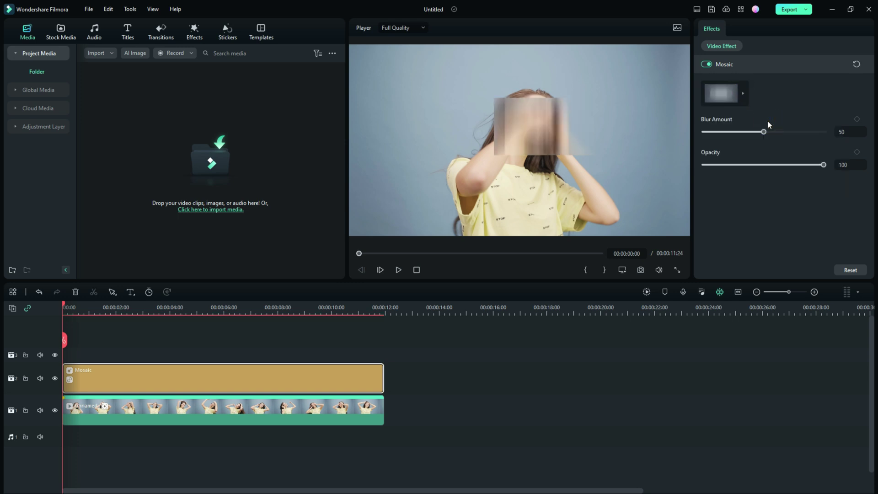
{"action": "left_click", "coordinate": [742, 94]}
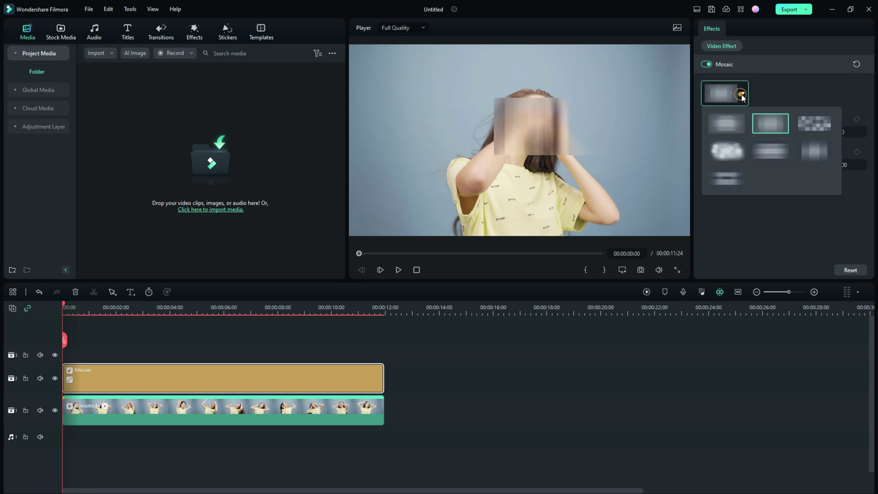
{"action": "left_click", "coordinate": [812, 122]}
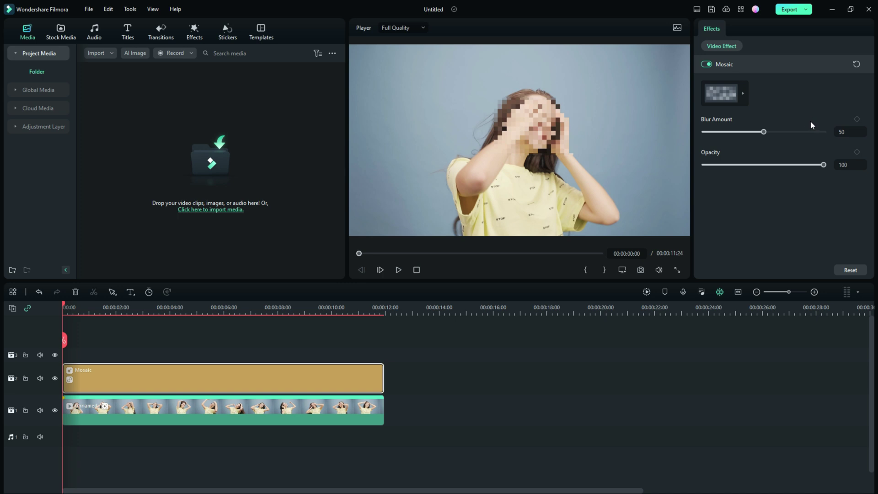
- Lower the mosaic blur amount to 36, keep opacity at 100, and play back to check
{"action": "mouse_move", "coordinate": [765, 134]}
{"action": "left_mouse_down"}
{"action": "mouse_move", "coordinate": [698, 133]}
{"action": "mouse_move", "coordinate": [747, 134]}
{"action": "left_mouse_up"}
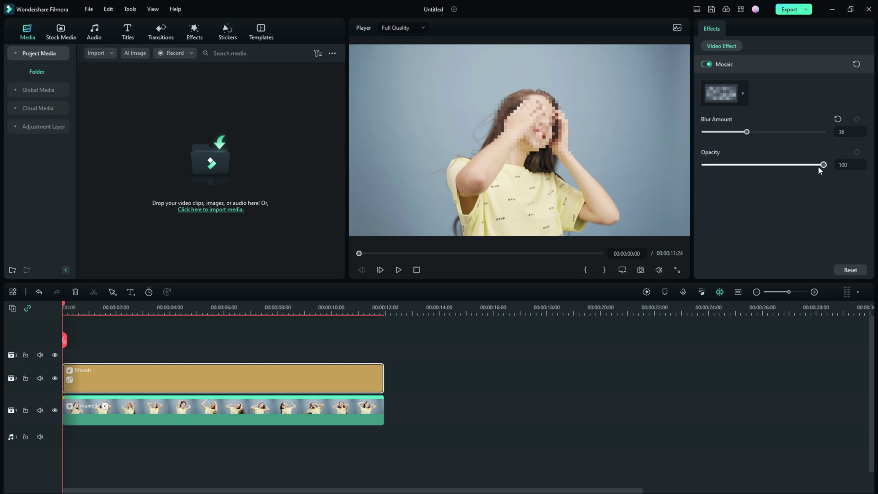
{"action": "left_click_drag", "start_coordinate": [823, 165], "coordinate": [843, 165]}
{"action": "key", "text": "space"}
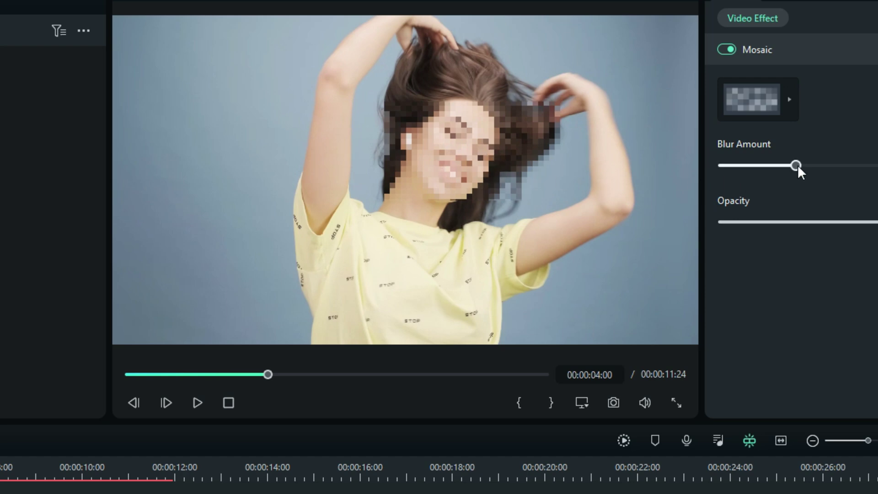
- Raise the mosaic Blur Amount to 49, playing and scrubbing to confirm it tracks her face
{"action": "left_click_drag", "start_coordinate": [797, 166], "coordinate": [810, 167]}
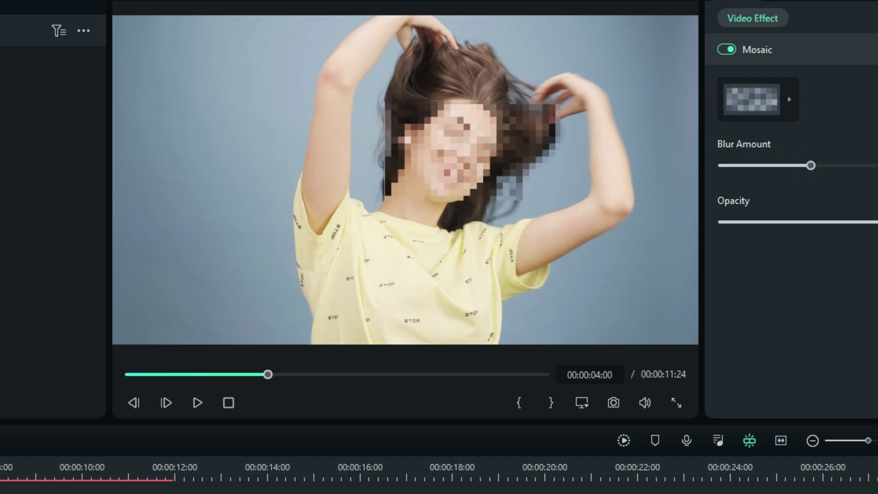
{"action": "key", "text": "space"}
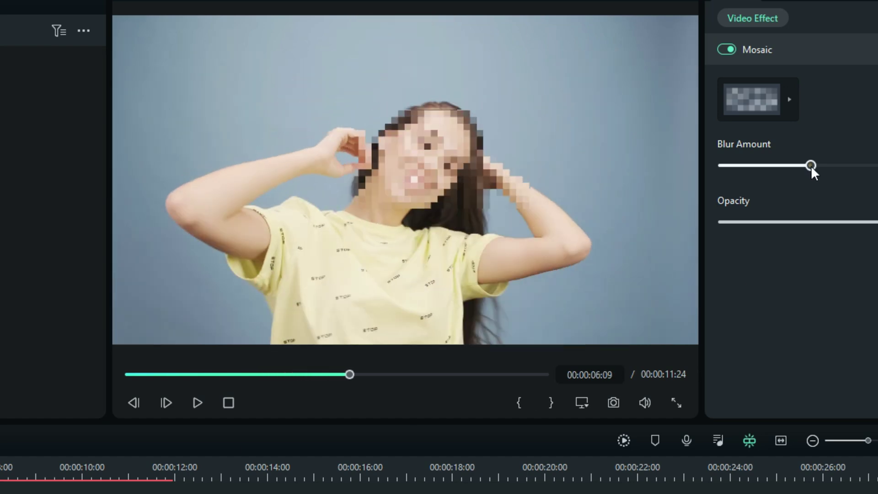
{"action": "left_click_drag", "start_coordinate": [811, 166], "coordinate": [825, 169]}
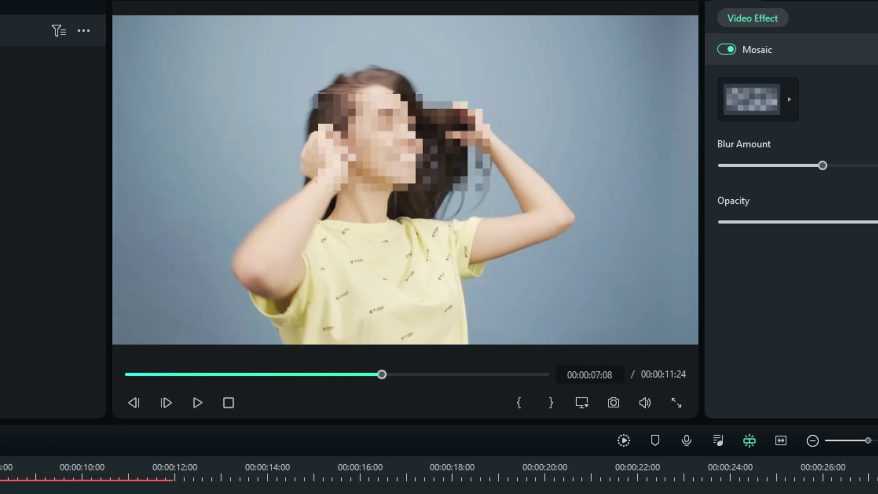
{"action": "left_click_drag", "start_coordinate": [0, 490], "coordinate": [0, 491]}
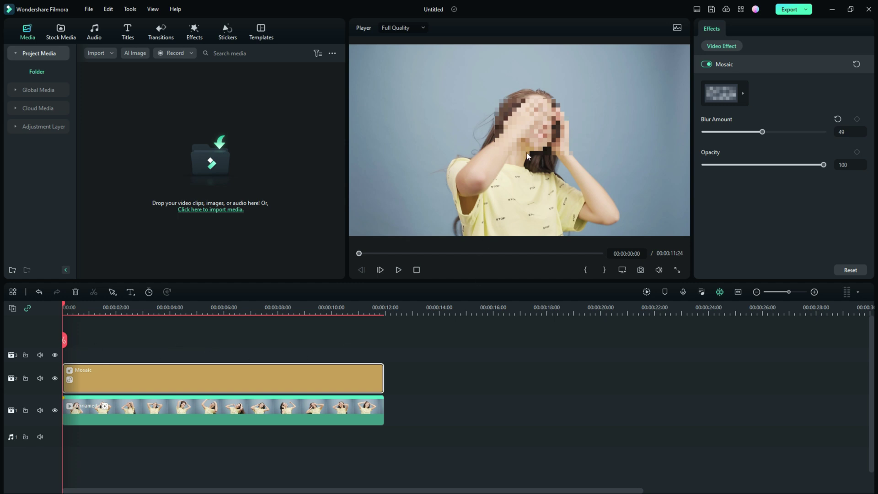
- Hide the Mosaic track on track 2 and reset the girl's clip motion tracking
{"action": "left_click", "coordinate": [55, 379]}
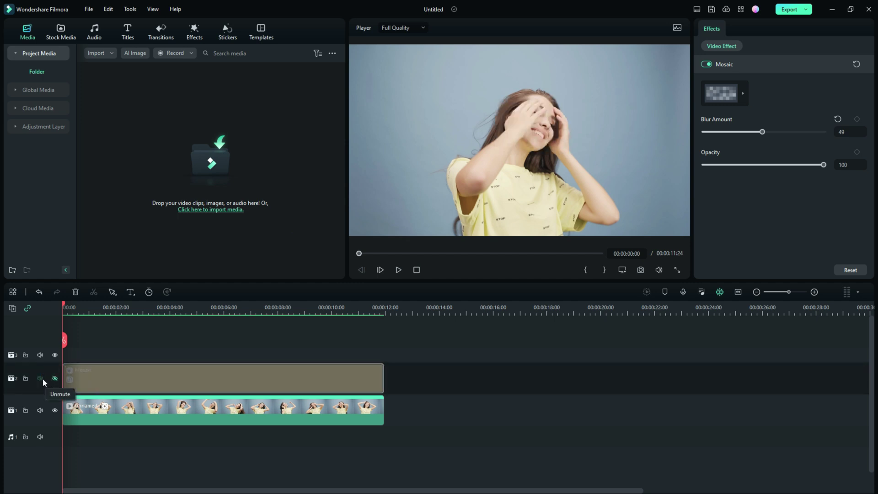
{"action": "left_click", "coordinate": [177, 413]}
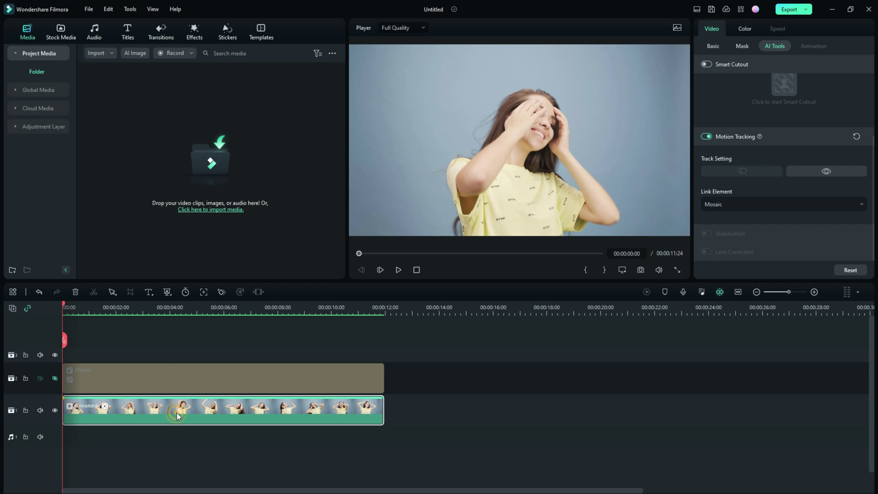
{"action": "left_click", "coordinate": [851, 271]}
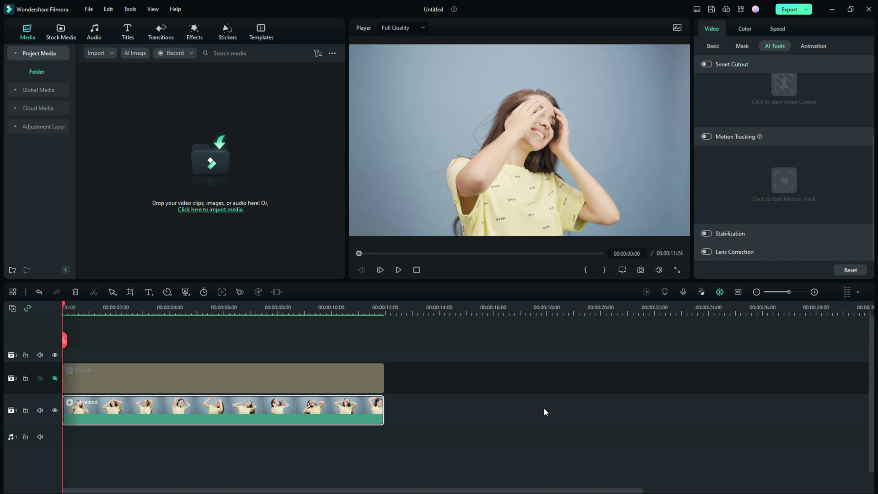
{"action": "left_click", "coordinate": [196, 32]}
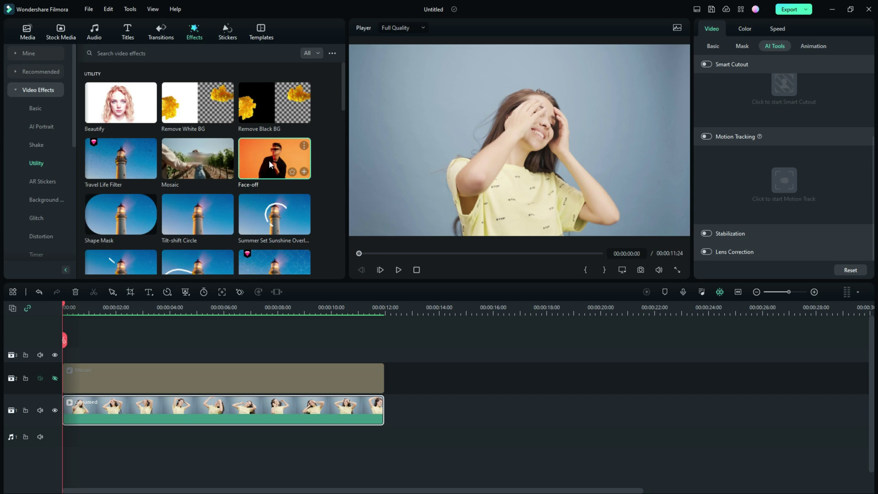
- Place Face-off on track 3, stretch it to about 12 seconds, and preview it
{"action": "left_click_drag", "start_coordinate": [269, 165], "coordinate": [37, 363]}
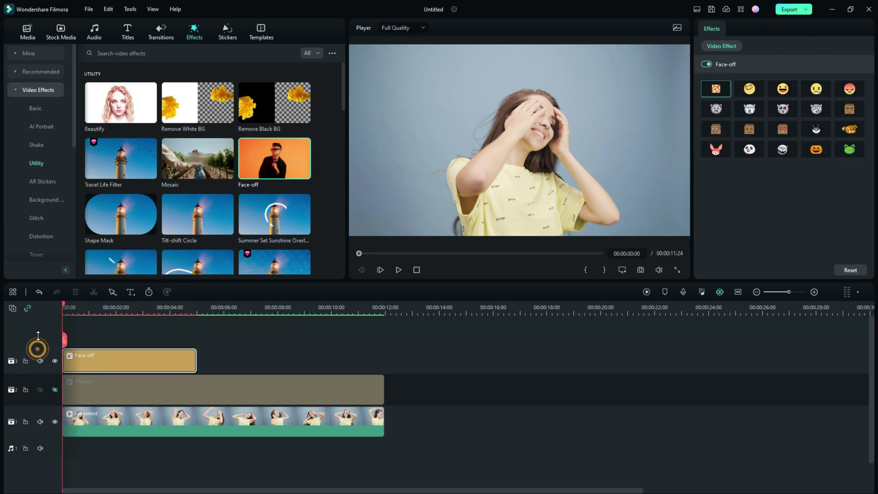
{"action": "left_click_drag", "start_coordinate": [197, 364], "coordinate": [384, 361]}
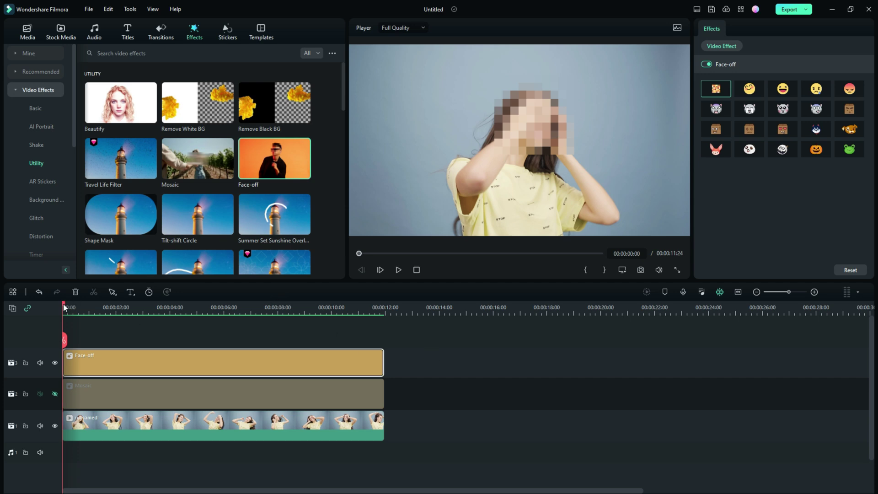
{"action": "mouse_move", "coordinate": [65, 307]}
{"action": "left_mouse_down"}
{"action": "mouse_move", "coordinate": [233, 320]}
{"action": "mouse_move", "coordinate": [376, 308]}
{"action": "mouse_move", "coordinate": [78, 298]}
{"action": "left_mouse_up"}
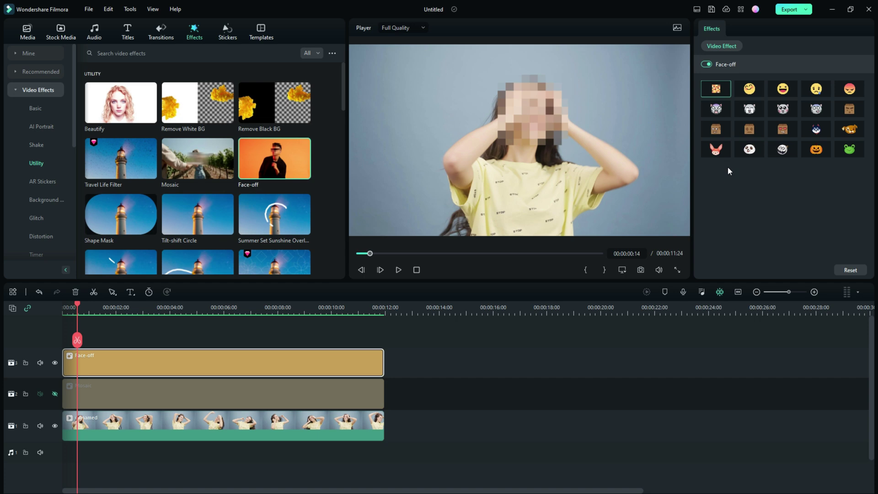
- Switch the Face-off mask to the red rabbit face and scrub through to preview it
{"action": "left_click", "coordinate": [716, 149]}
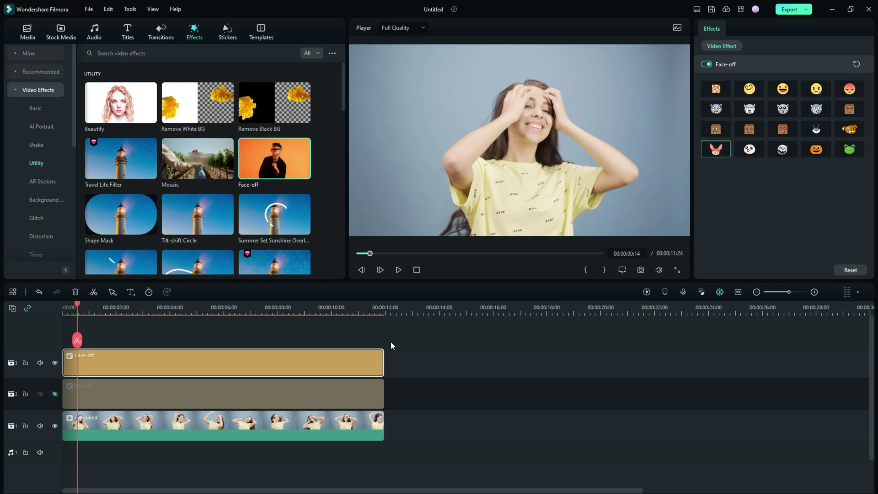
{"action": "left_click_drag", "start_coordinate": [78, 307], "coordinate": [198, 324]}
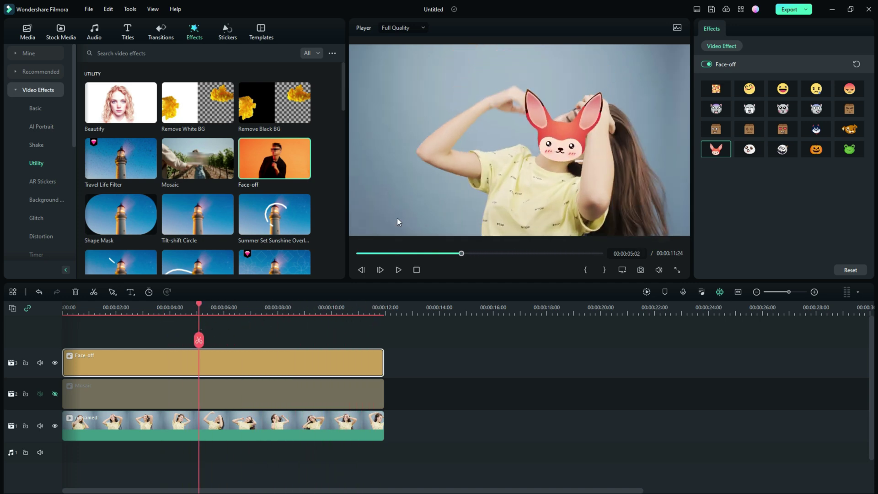
{"action": "left_click", "coordinate": [566, 137]}
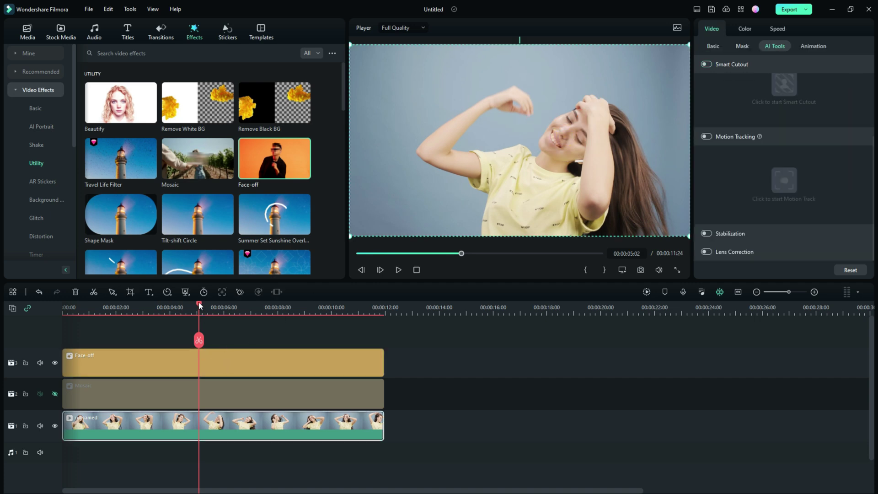
{"action": "left_click_drag", "start_coordinate": [199, 305], "coordinate": [64, 305]}
- Select the Face-off clip and change its mask to the blushing smiley emoji
{"action": "left_click", "coordinate": [115, 358]}
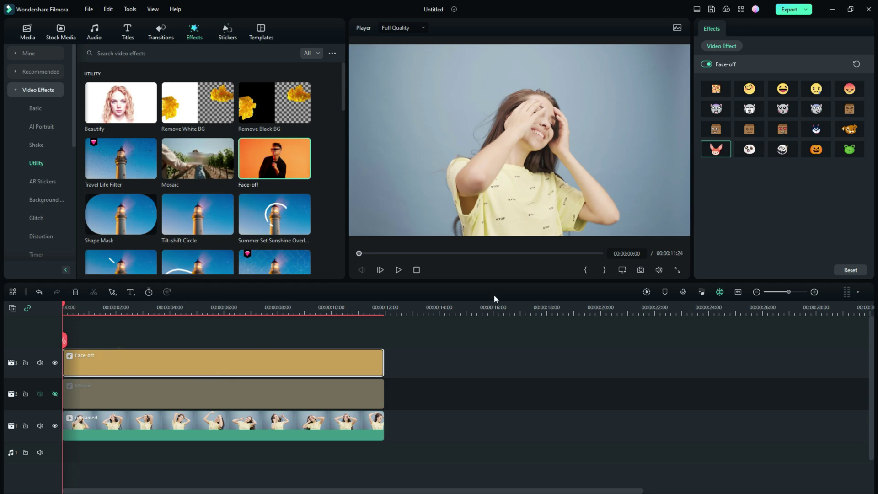
{"action": "left_click", "coordinate": [750, 91]}
{"action": "left_click_drag", "start_coordinate": [64, 306], "coordinate": [47, 328]}
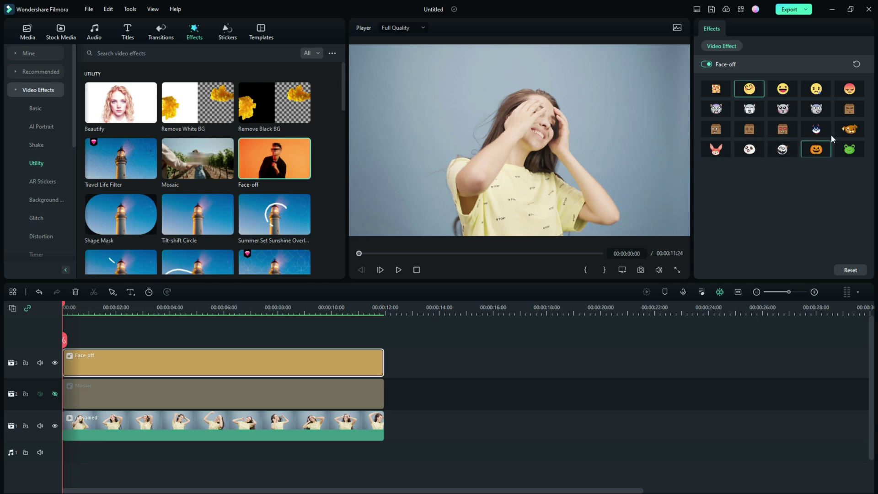
- Apply the brown box Face-off mask, preview it, then hide the Face-off layer
{"action": "left_click", "coordinate": [849, 109]}
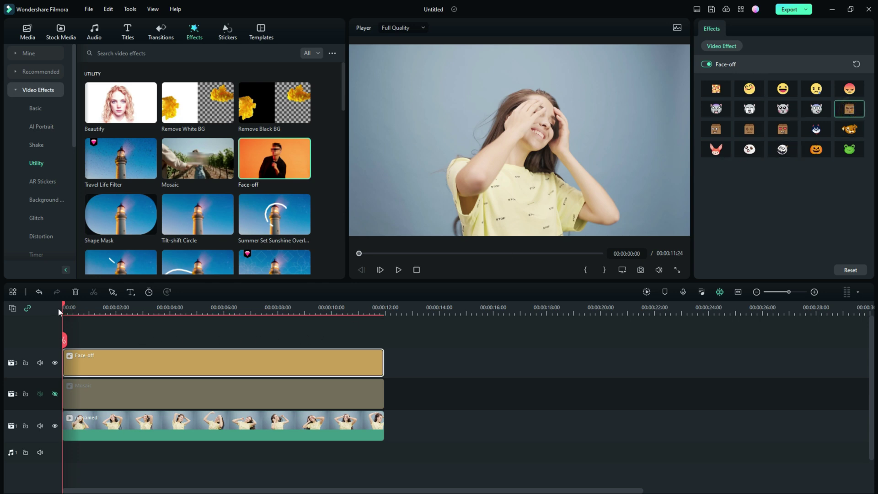
{"action": "mouse_move", "coordinate": [64, 307]}
{"action": "left_mouse_down"}
{"action": "mouse_move", "coordinate": [171, 317]}
{"action": "mouse_move", "coordinate": [58, 319]}
{"action": "left_mouse_up"}
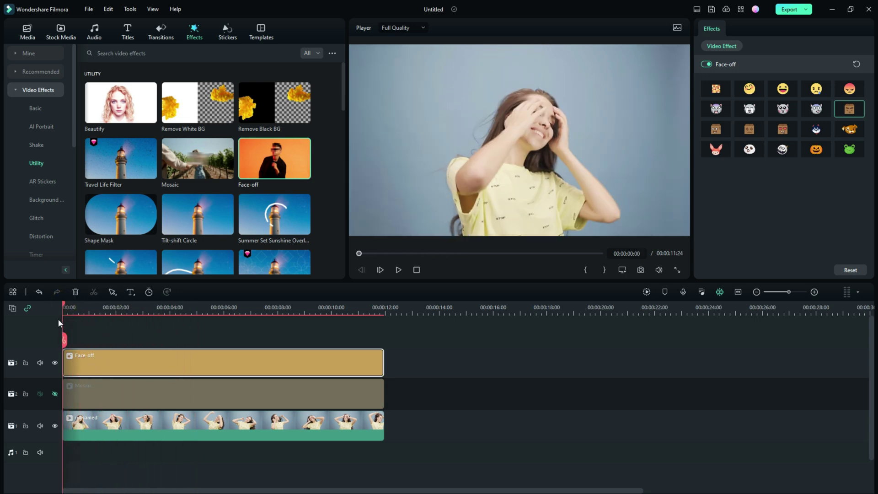
{"action": "left_click", "coordinate": [55, 363]}
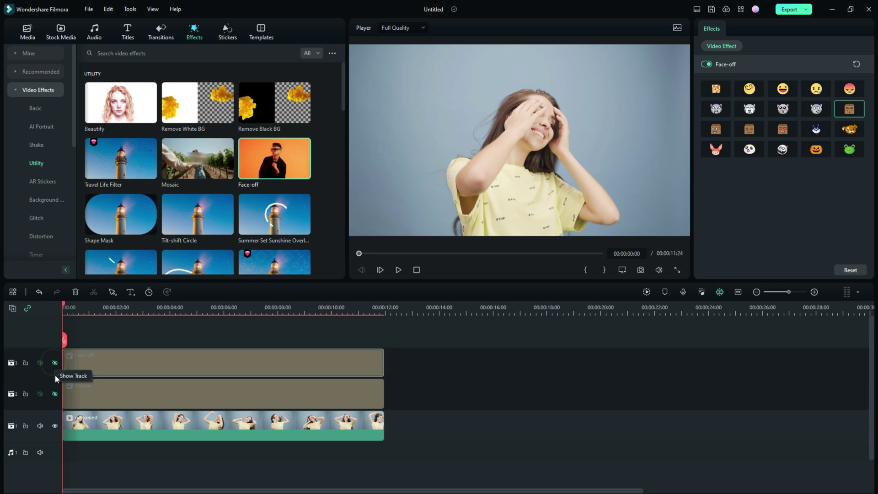
- Show the Mosaic layer again, unhide Face-off, and select both effect clips
{"action": "left_click", "coordinate": [55, 394]}
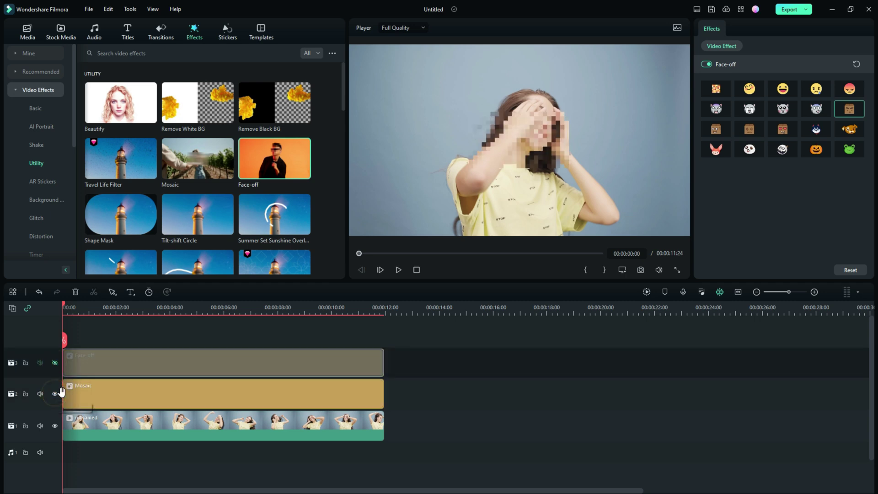
{"action": "left_click", "coordinate": [114, 397]}
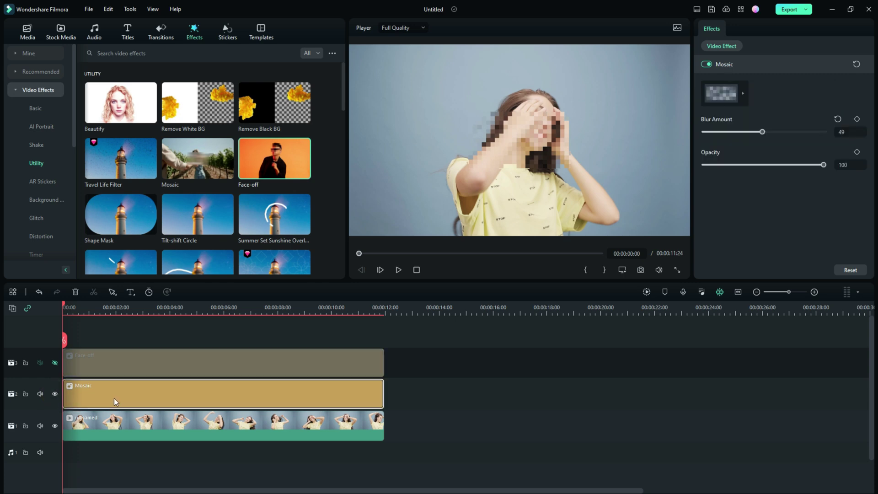
{"action": "left_click", "coordinate": [54, 363]}
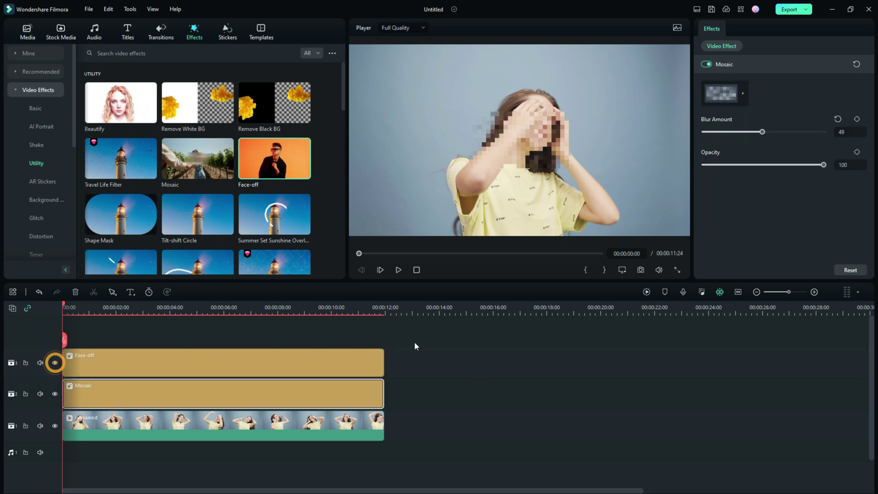
{"action": "left_click_drag", "start_coordinate": [411, 341], "coordinate": [352, 391]}
- Delete the Face-off and Mosaic clips and add Smiling Face Pack Element 08 on track 2 at the start
{"action": "key", "text": "Delete"}
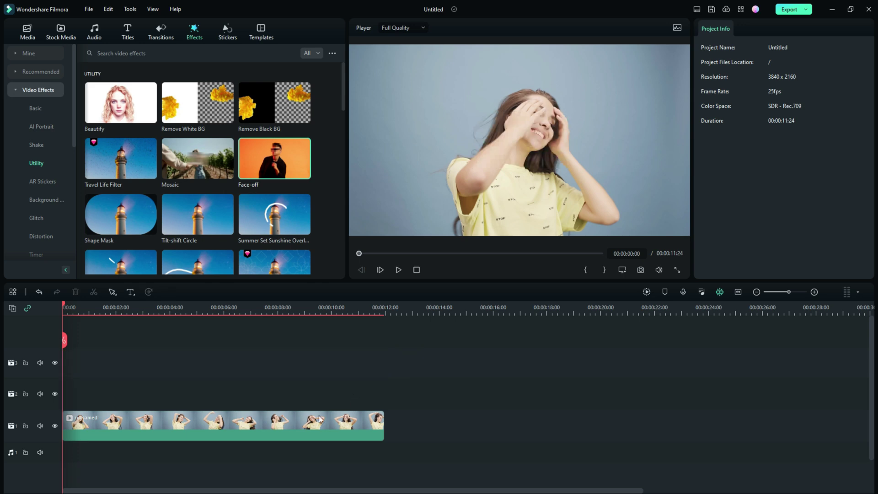
{"action": "left_click", "coordinate": [262, 421]}
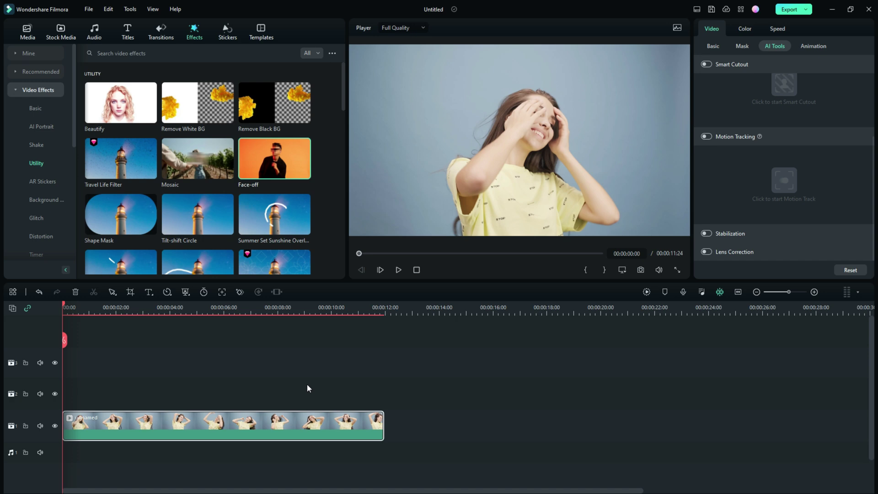
{"action": "left_click", "coordinate": [227, 33]}
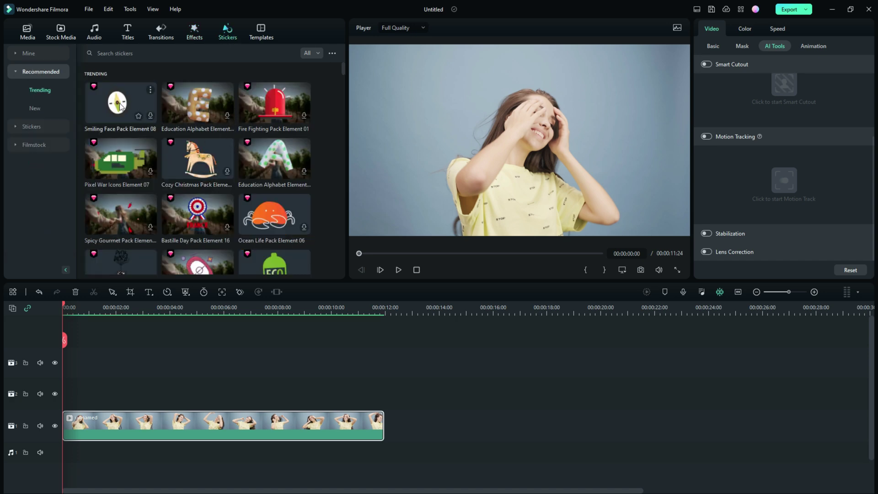
{"action": "left_click_drag", "start_coordinate": [119, 106], "coordinate": [68, 397]}
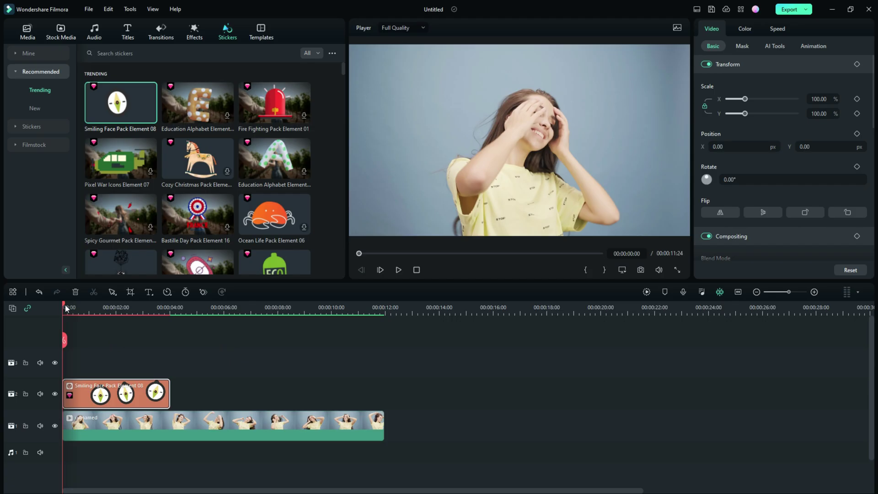
{"action": "left_click_drag", "start_coordinate": [69, 305], "coordinate": [8, 319]}
- Turn on Motion Tracking for the girl's video clip and hide the sticker layer
{"action": "left_click", "coordinate": [178, 432]}
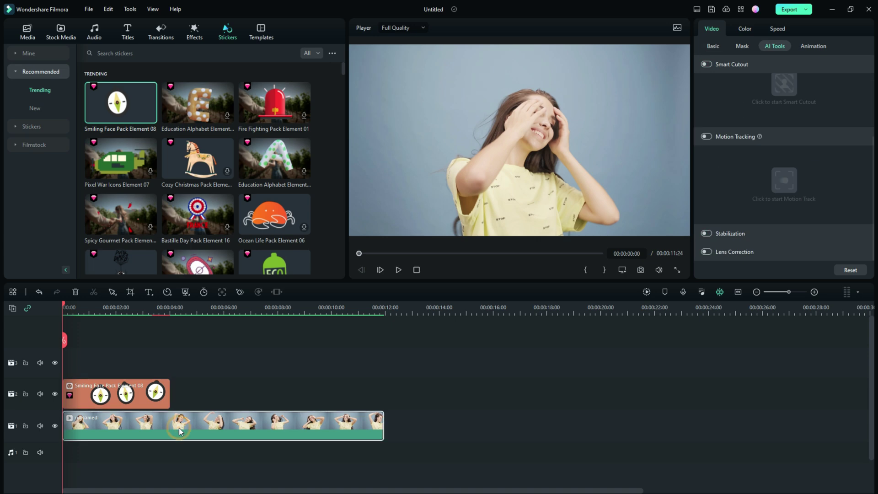
{"action": "left_click", "coordinate": [707, 136]}
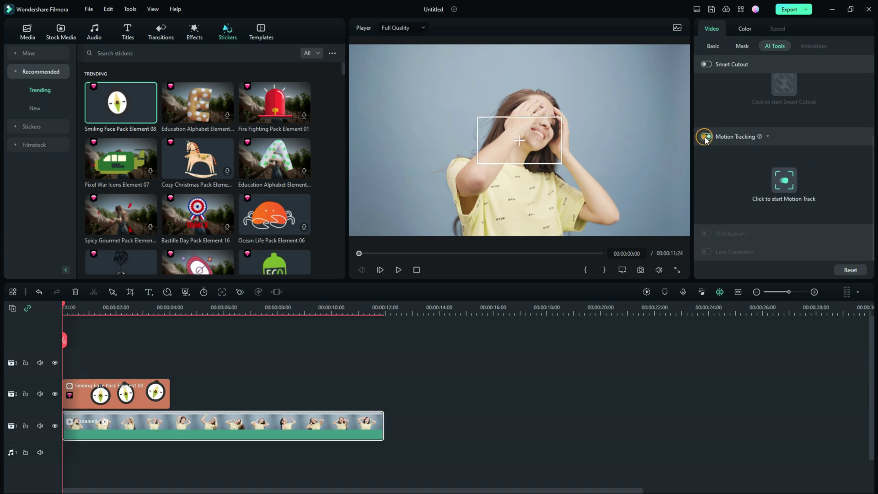
{"action": "left_click", "coordinate": [519, 140]}
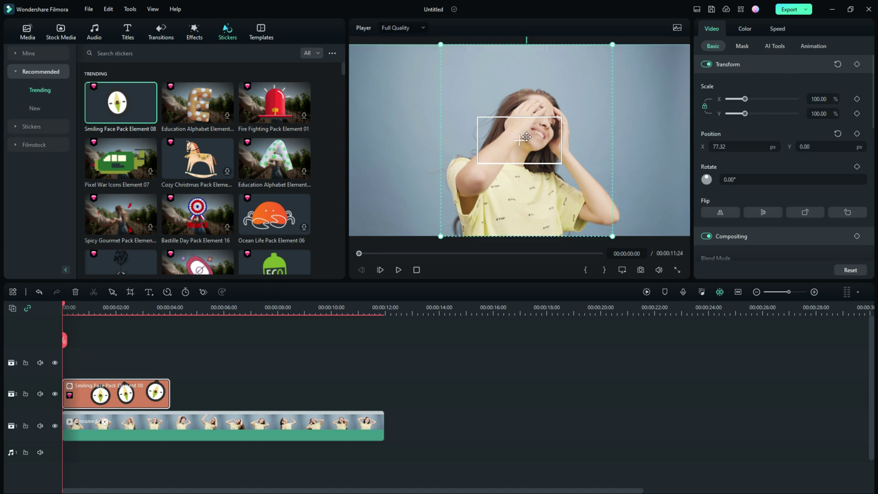
{"action": "left_click_drag", "start_coordinate": [525, 137], "coordinate": [525, 137]}
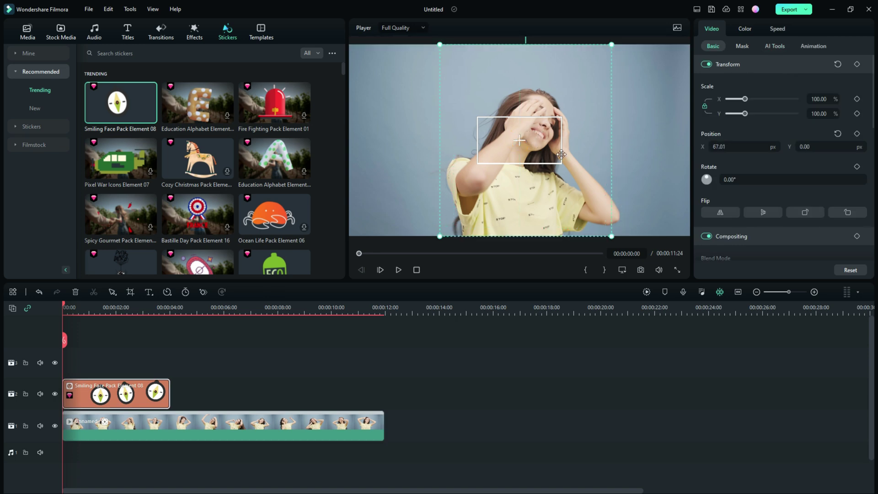
{"action": "left_click", "coordinate": [55, 394]}
- Fit the tracking box over her face and run the motion track across the clip
{"action": "left_click_drag", "start_coordinate": [521, 141], "coordinate": [539, 134]}
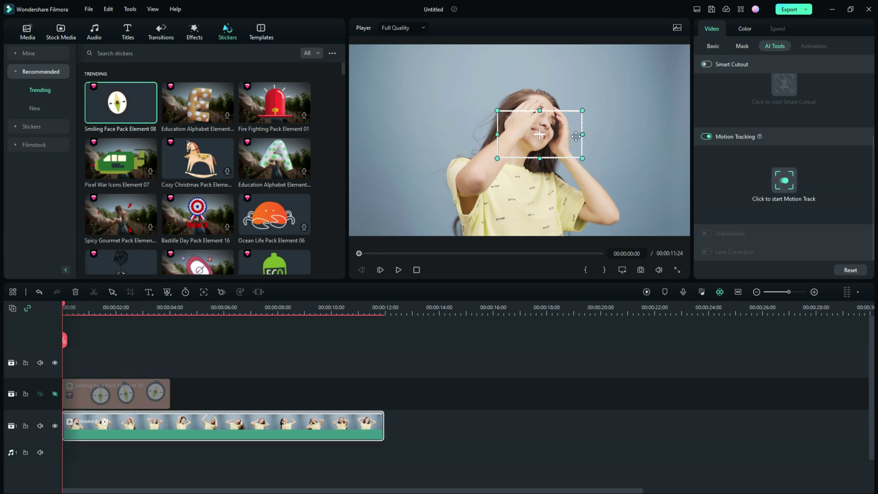
{"action": "left_click_drag", "start_coordinate": [581, 159], "coordinate": [542, 130]}
{"action": "left_click", "coordinate": [783, 181]}
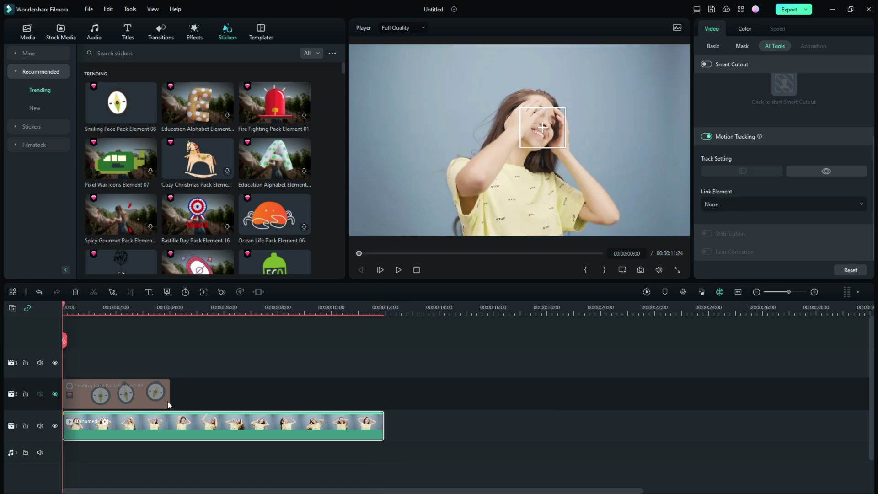
- Show the sticker layer again and link the Smiling Face sticker to the face track
{"action": "left_click", "coordinate": [54, 394]}
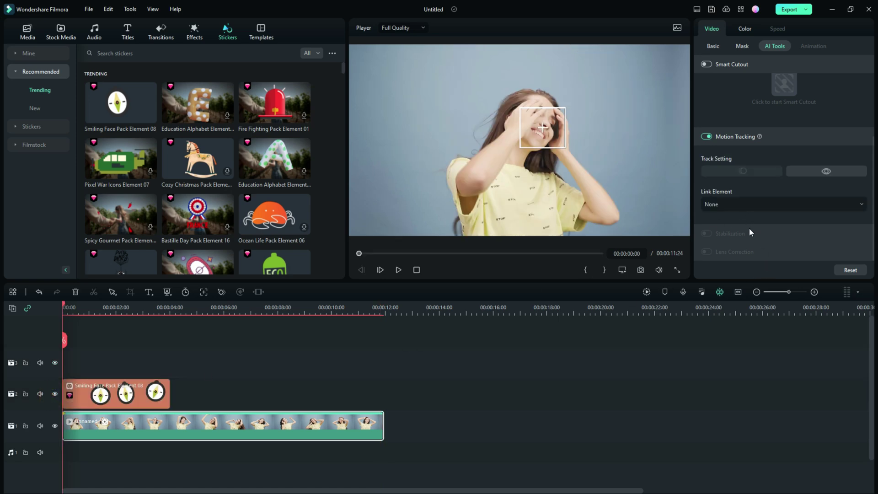
{"action": "left_click", "coordinate": [732, 204]}
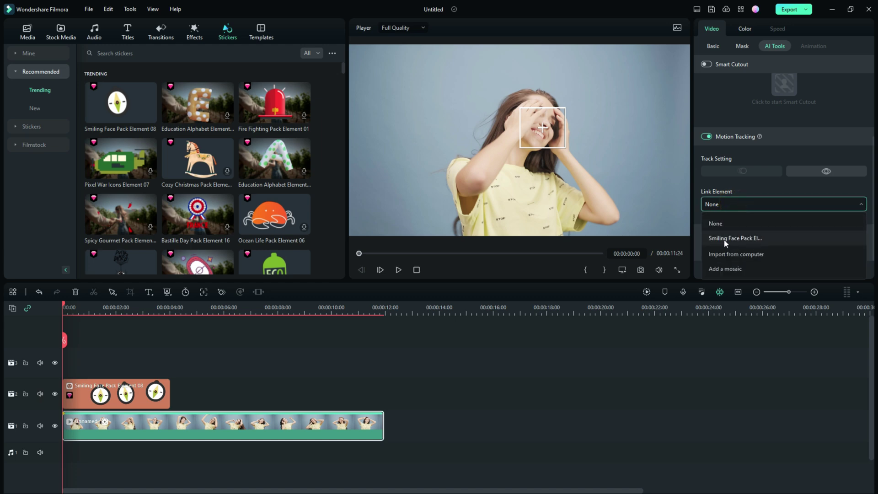
{"action": "left_click", "coordinate": [751, 238]}
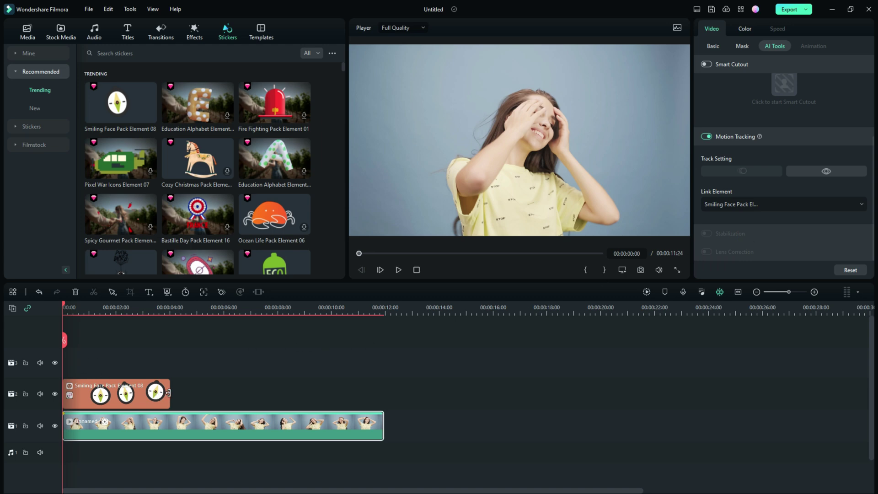
{"action": "mouse_move", "coordinate": [168, 392]}
{"action": "left_mouse_down"}
{"action": "mouse_move", "coordinate": [280, 393]}
{"action": "mouse_move", "coordinate": [158, 393]}
{"action": "left_mouse_up"}
- Preview the sticker following her face and enlarge it to about 50% to cover her face
{"action": "left_click", "coordinate": [65, 307]}
{"action": "left_click_drag", "start_coordinate": [65, 307], "coordinate": [123, 315]}
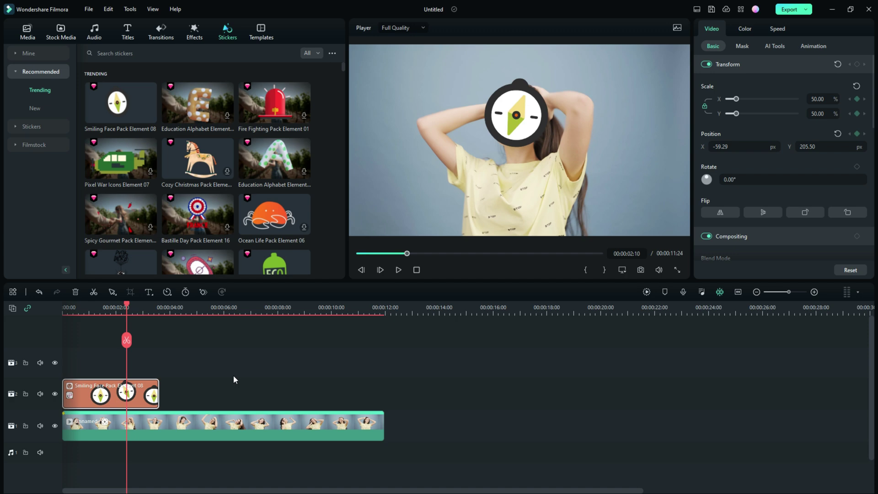
{"action": "mouse_move", "coordinate": [735, 98]}
{"action": "left_mouse_down"}
{"action": "mouse_move", "coordinate": [745, 101]}
{"action": "mouse_move", "coordinate": [730, 101]}
{"action": "mouse_move", "coordinate": [737, 104]}
{"action": "left_mouse_up"}
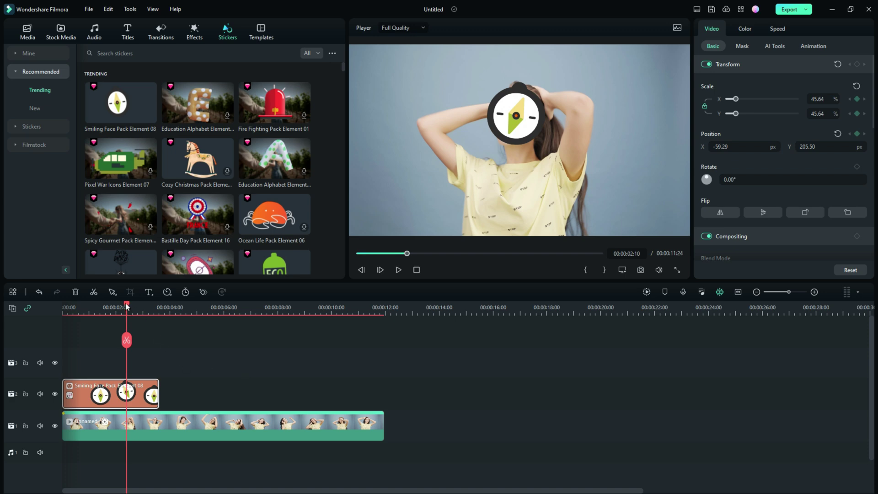
{"action": "left_click_drag", "start_coordinate": [127, 307], "coordinate": [34, 300]}
{"action": "left_click", "coordinate": [107, 398]}
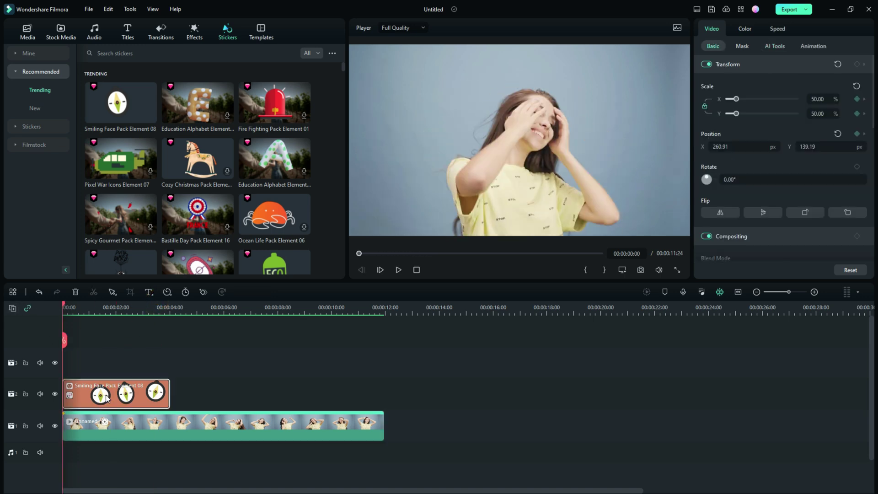
- Swap the Smiling Face sticker for the Cinematic green ring (Epic Film Effects Pack Vol 02 Element 03) on track 2
{"action": "key", "text": "Delete"}
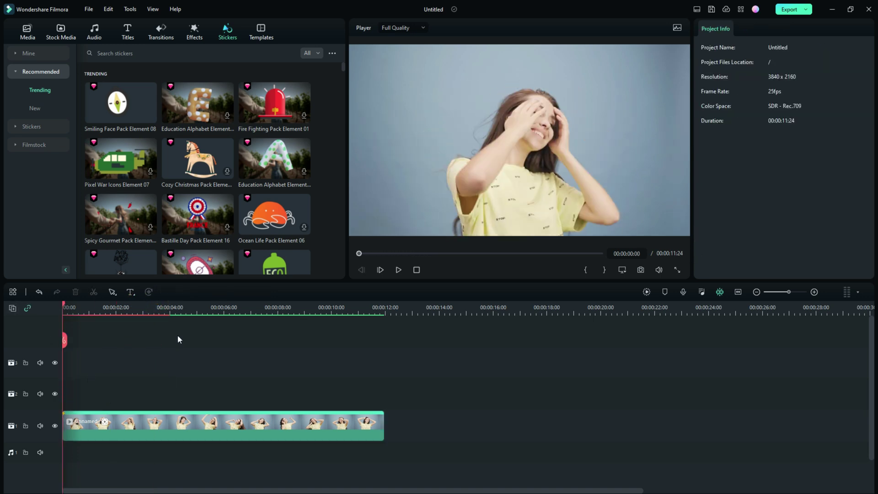
{"action": "scroll", "coordinate": [275, 203], "scroll_direction": "down", "scroll_amount": 5}
{"action": "scroll", "coordinate": [276, 208], "scroll_direction": "up", "scroll_amount": 5}
{"action": "left_click", "coordinate": [32, 123]}
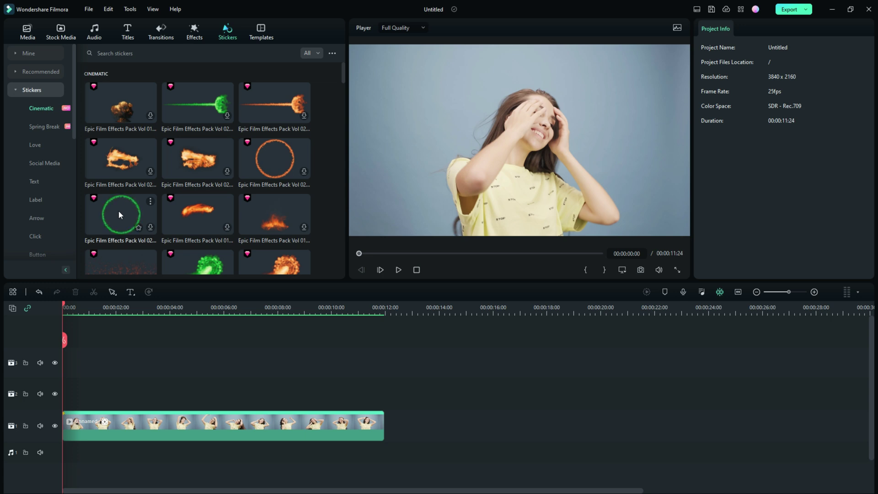
{"action": "left_click_drag", "start_coordinate": [119, 211], "coordinate": [79, 405]}
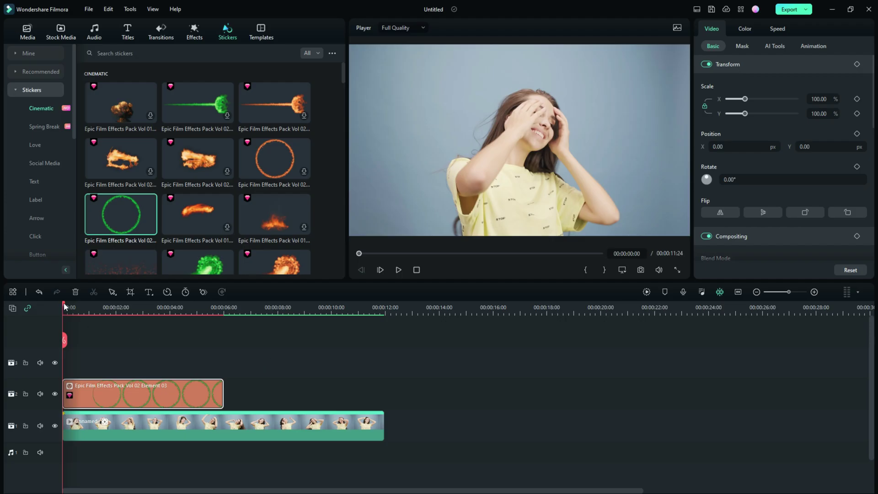
{"action": "left_click", "coordinate": [69, 306]}
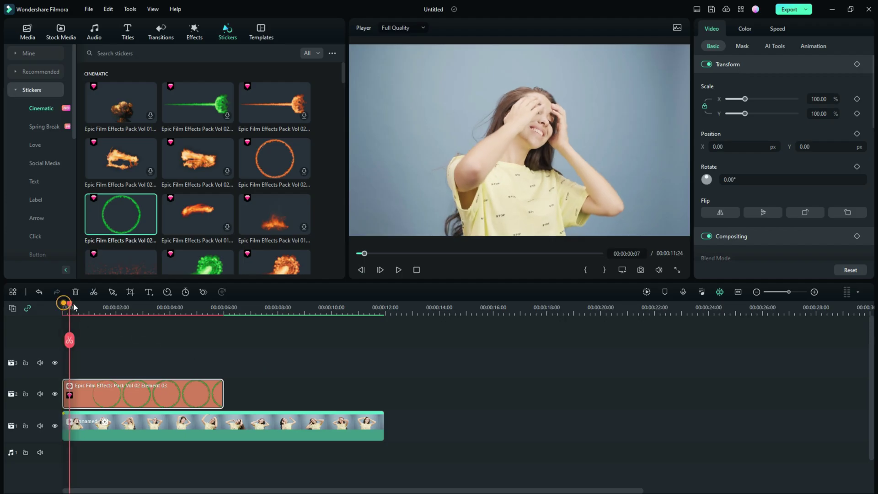
{"action": "left_click_drag", "start_coordinate": [73, 306], "coordinate": [57, 317]}
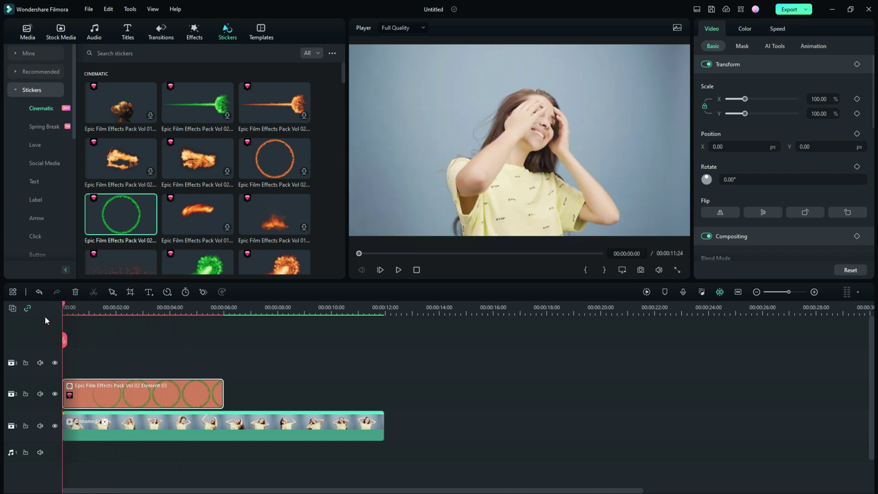
- Reset motion tracking on the girl's clip, place the box on her face and re-track it
{"action": "left_click", "coordinate": [197, 430]}
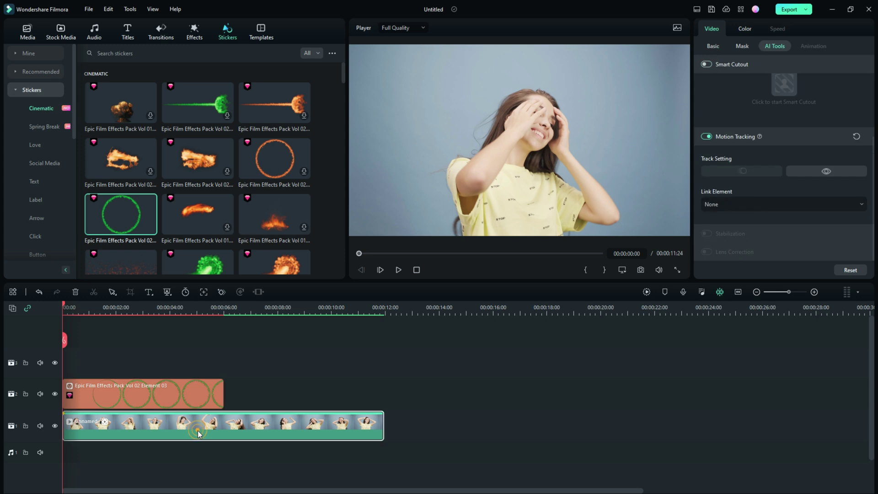
{"action": "left_click", "coordinate": [851, 271]}
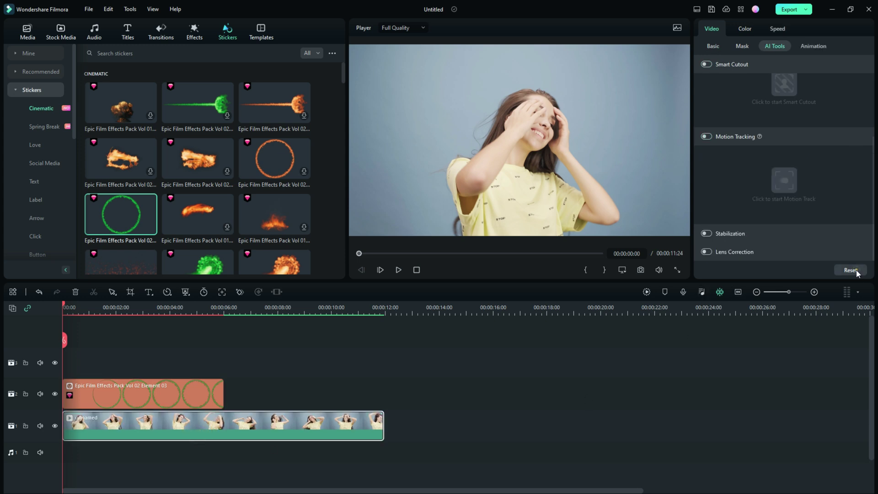
{"action": "left_click", "coordinate": [706, 137]}
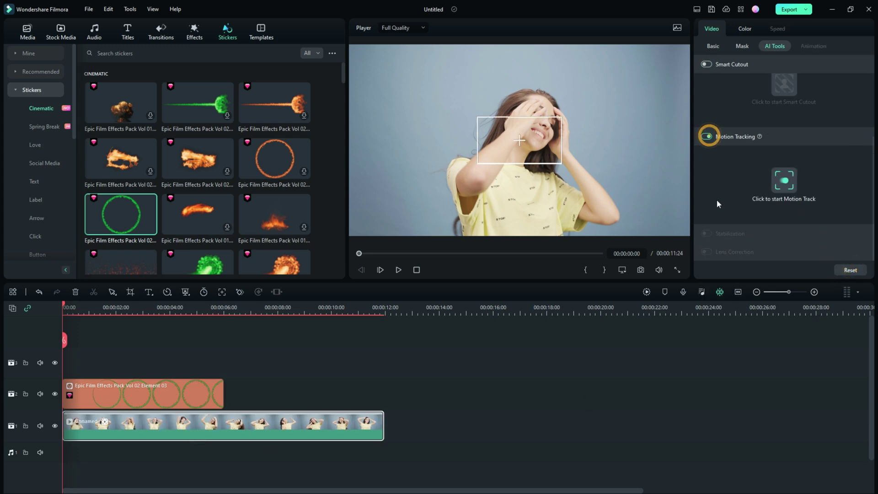
{"action": "left_click", "coordinate": [517, 139]}
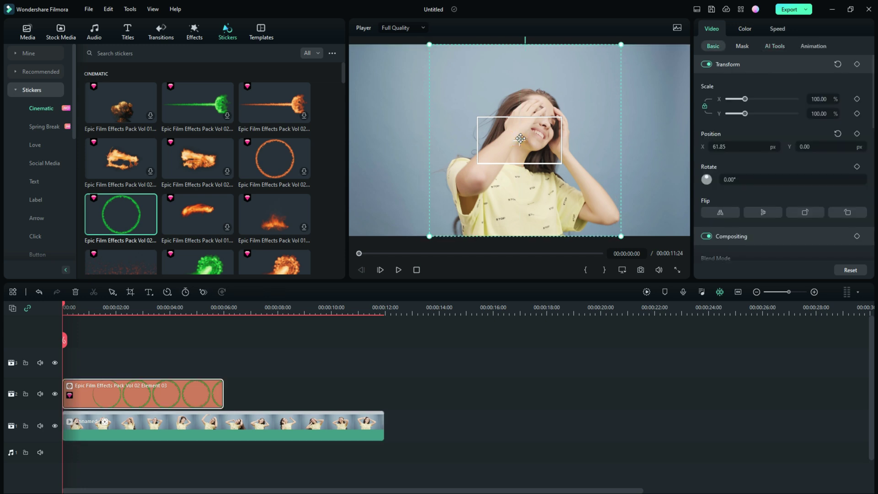
{"action": "left_click", "coordinate": [56, 395]}
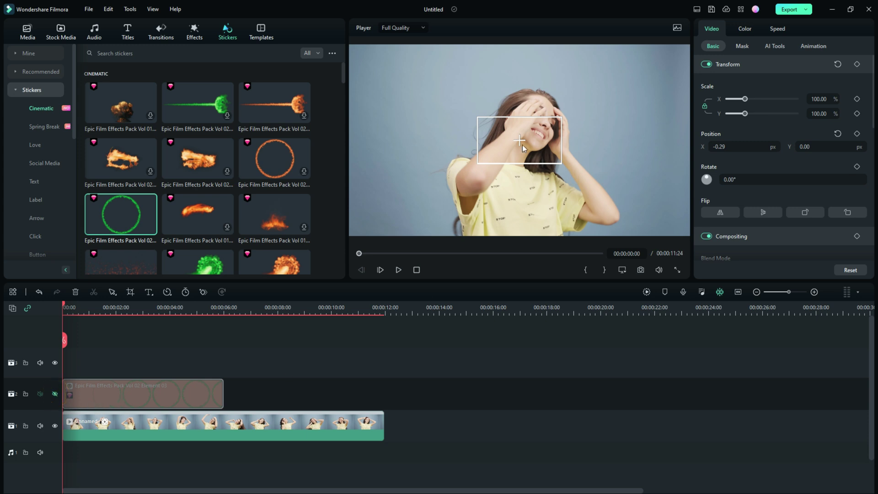
{"action": "left_click", "coordinate": [520, 141]}
{"action": "left_click_drag", "start_coordinate": [526, 141], "coordinate": [565, 132]}
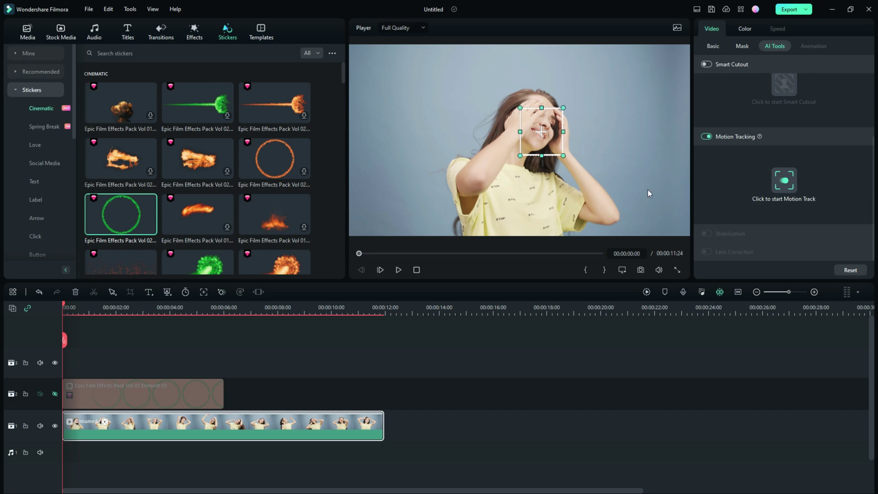
{"action": "left_click", "coordinate": [777, 187]}
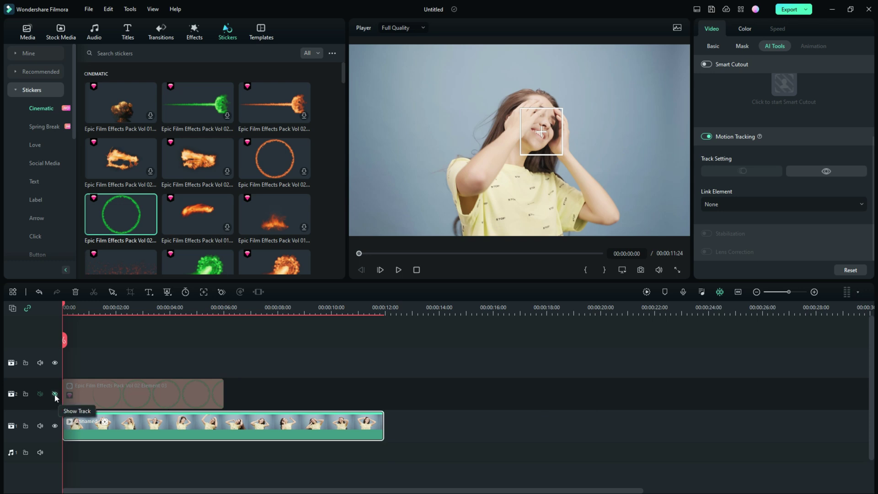
- Show track 2 again and set Link Element to the green ring sticker
{"action": "left_click", "coordinate": [55, 394]}
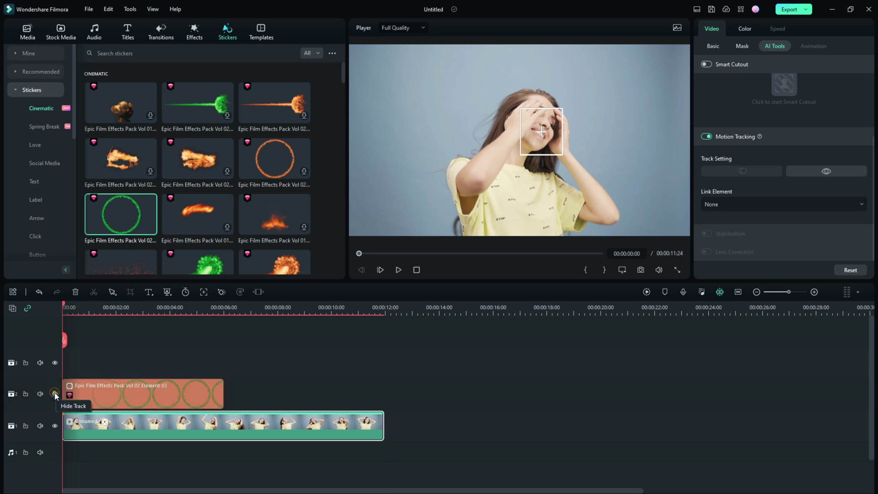
{"action": "left_click", "coordinate": [750, 206]}
{"action": "left_click", "coordinate": [739, 236]}
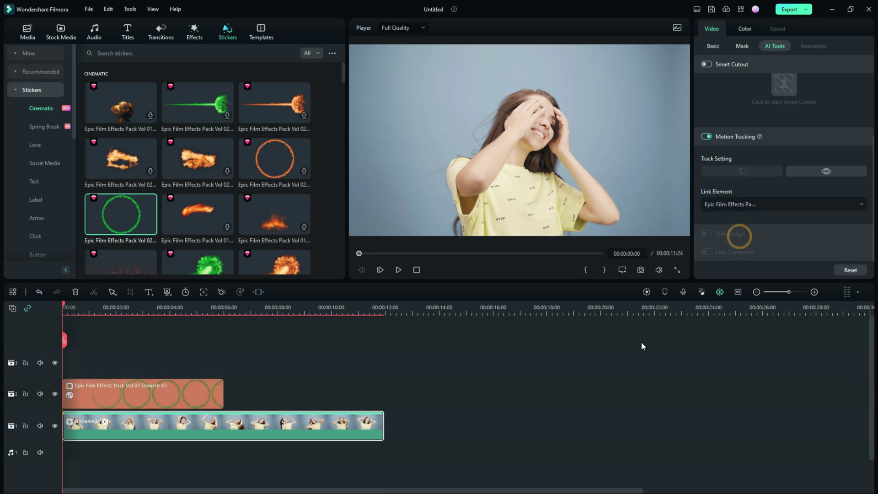
{"action": "left_click_drag", "start_coordinate": [64, 306], "coordinate": [156, 340]}
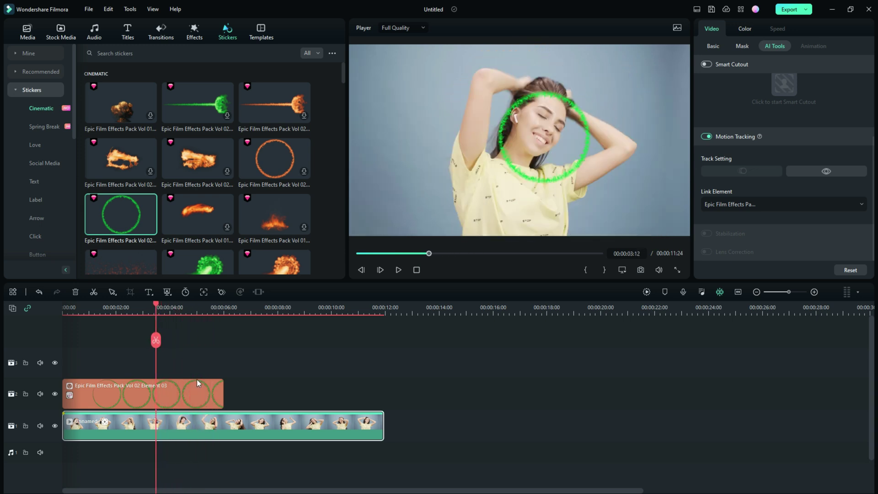
{"action": "left_click", "coordinate": [222, 396]}
{"action": "left_click_drag", "start_coordinate": [66, 321], "coordinate": [210, 339]}
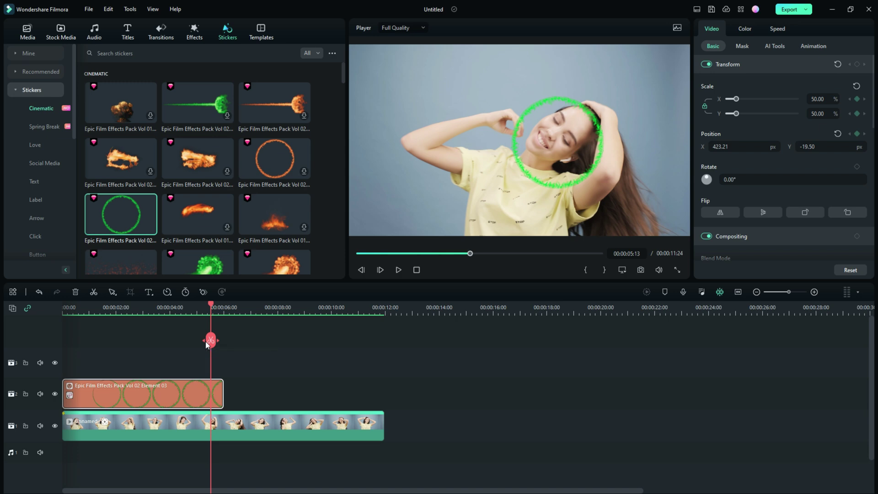
{"action": "left_click", "coordinate": [175, 394]}
- Reduce the green ring's Scale X to about 35%, then play the clip from the start
{"action": "scroll", "coordinate": [799, 208], "scroll_direction": "down", "scroll_amount": 5}
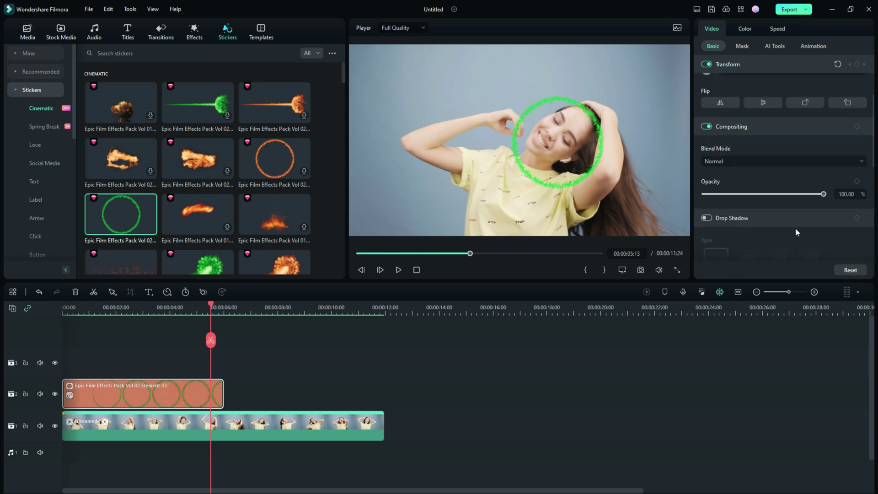
{"action": "scroll", "coordinate": [796, 236], "scroll_direction": "up", "scroll_amount": 3}
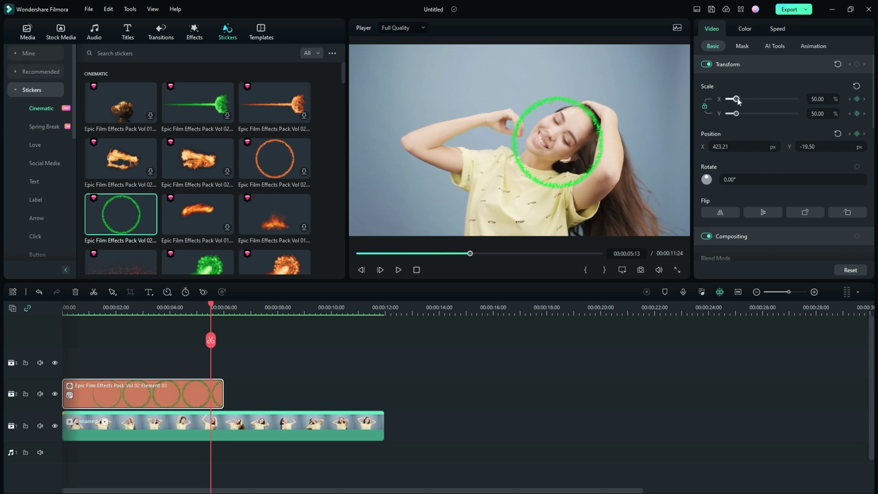
{"action": "left_click_drag", "start_coordinate": [736, 98], "coordinate": [734, 99]}
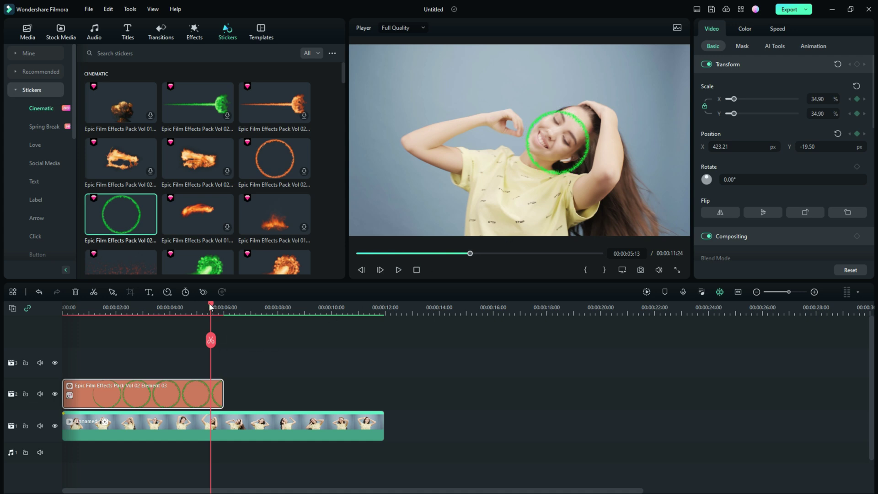
{"action": "left_click_drag", "start_coordinate": [211, 306], "coordinate": [64, 306]}
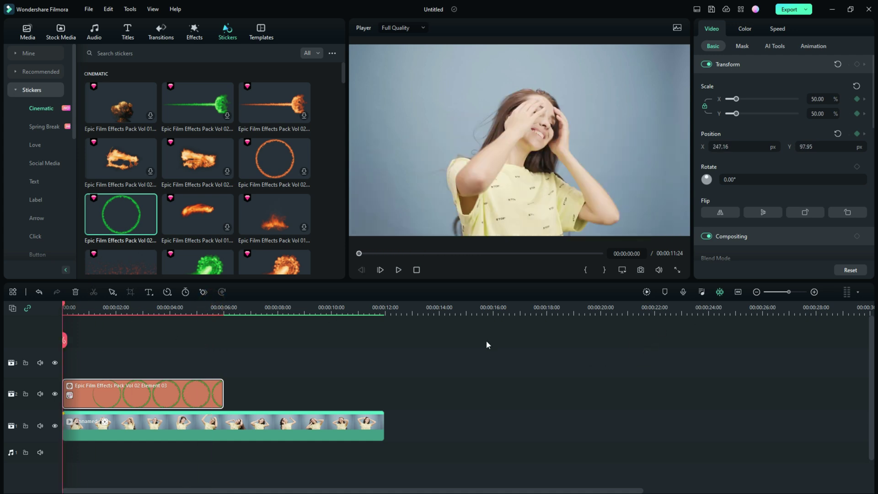
{"action": "left_click", "coordinate": [398, 270]}
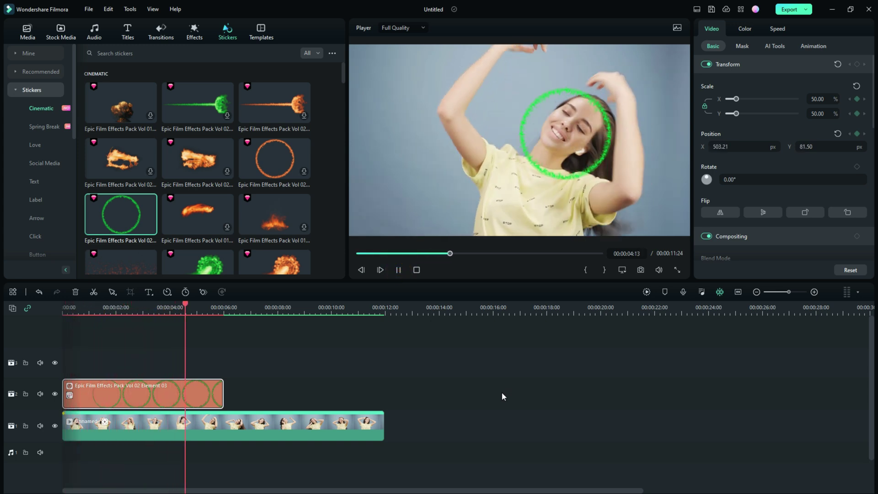
{"action": "left_click", "coordinate": [399, 270]}
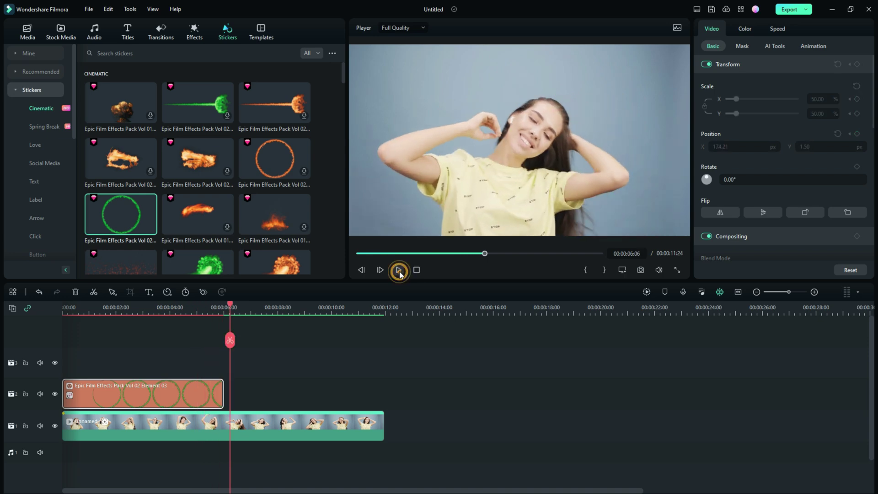